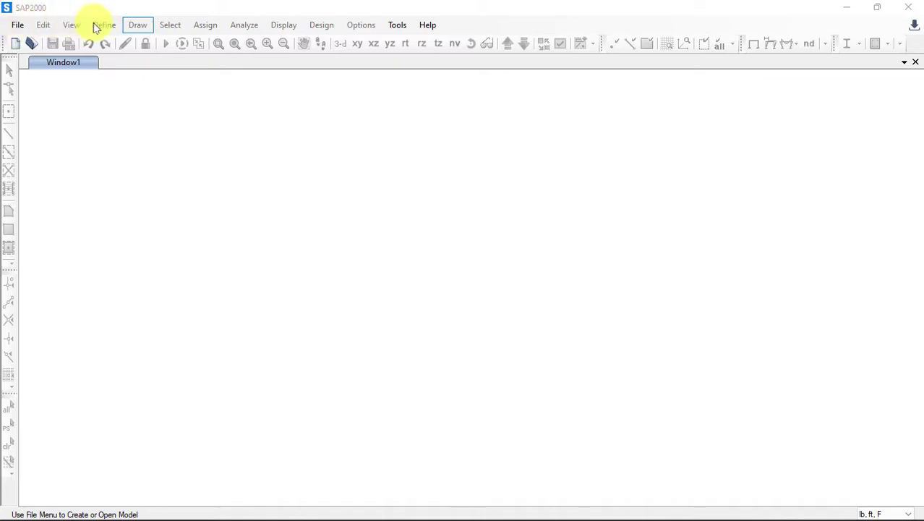
pyautogui.press('Left')
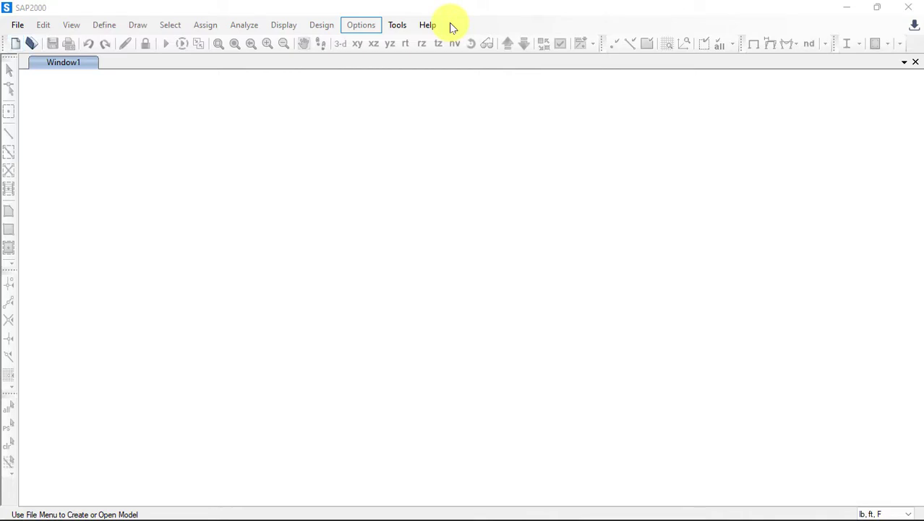
pyautogui.press('Left')
pyautogui.press('Left')
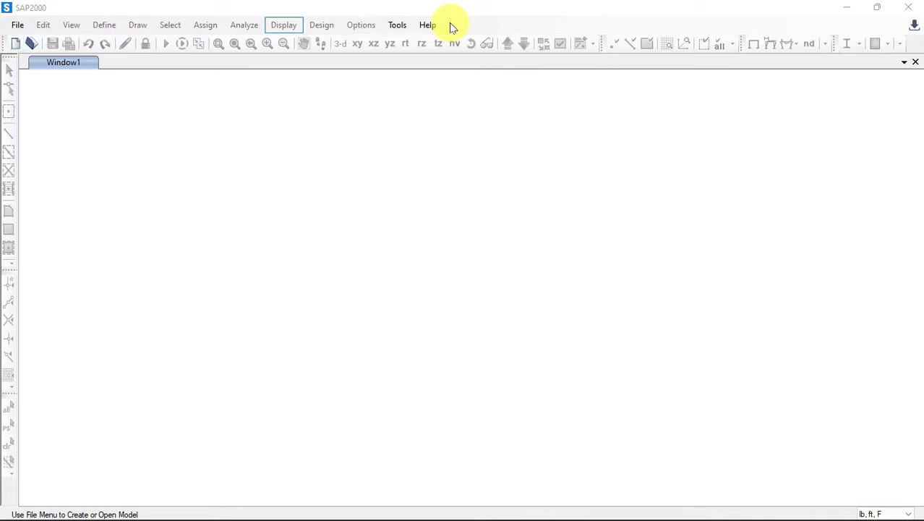
pyautogui.press('Right')
pyautogui.press('Right')
pyautogui.press('Right')
pyautogui.press('Right')
pyautogui.press('Right')
pyautogui.press('Right')
pyautogui.press('Right')
pyautogui.press('Right')
pyautogui.press('Right')
pyautogui.press('Right')
pyautogui.press('Right')
pyautogui.press('Left')
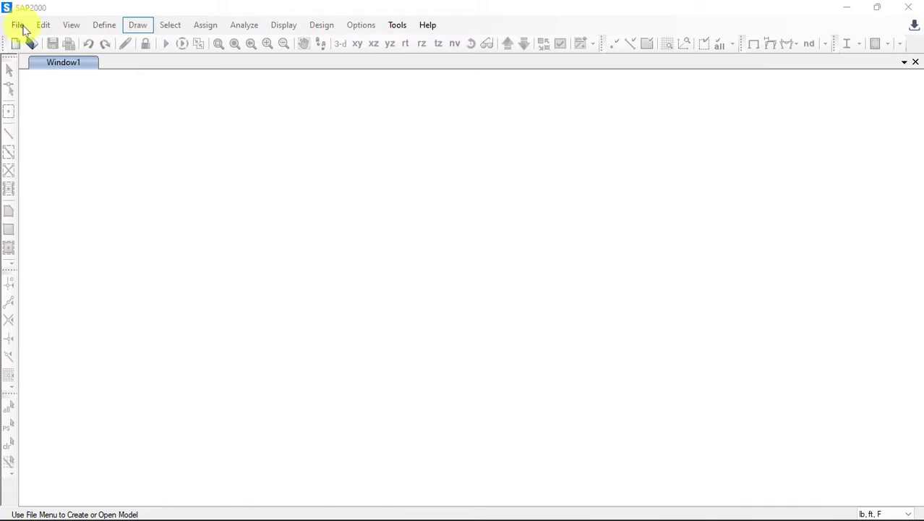
# - Start a new model initialized from default settings and set its default units to KN, mm, C
pyautogui.click(24, 28)
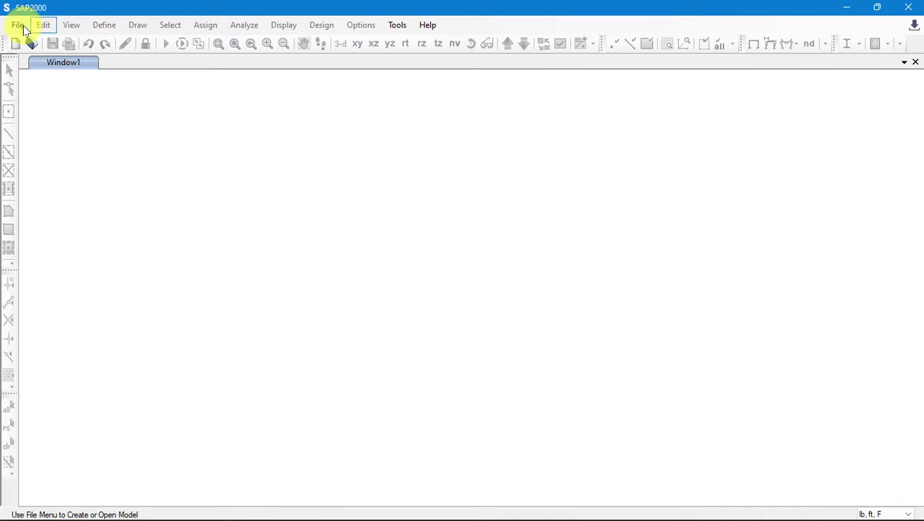
pyautogui.click(19, 29)
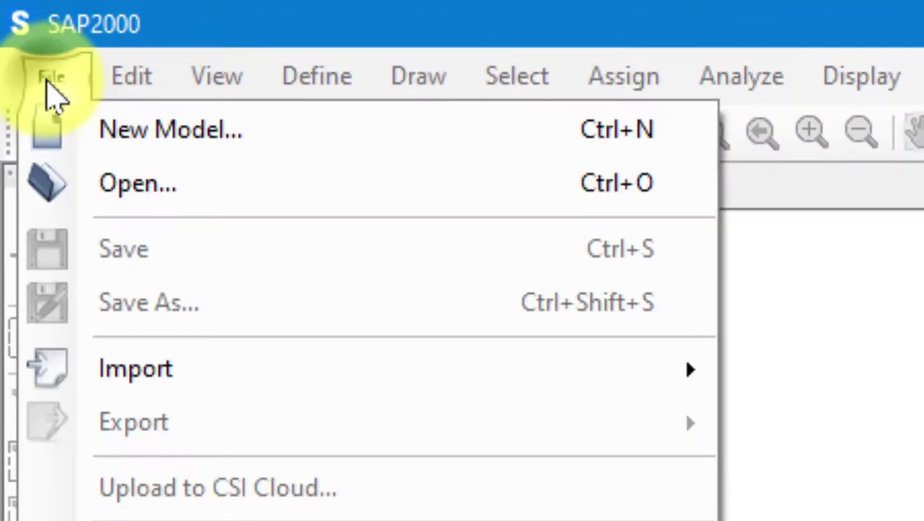
pyautogui.click(96, 139)
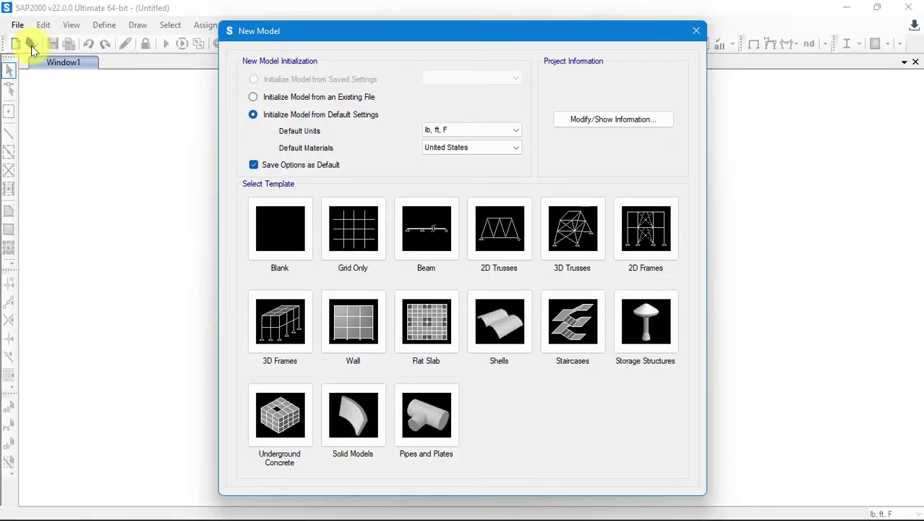
pyautogui.moveTo(329, 40); pyautogui.dragTo(353, 32)
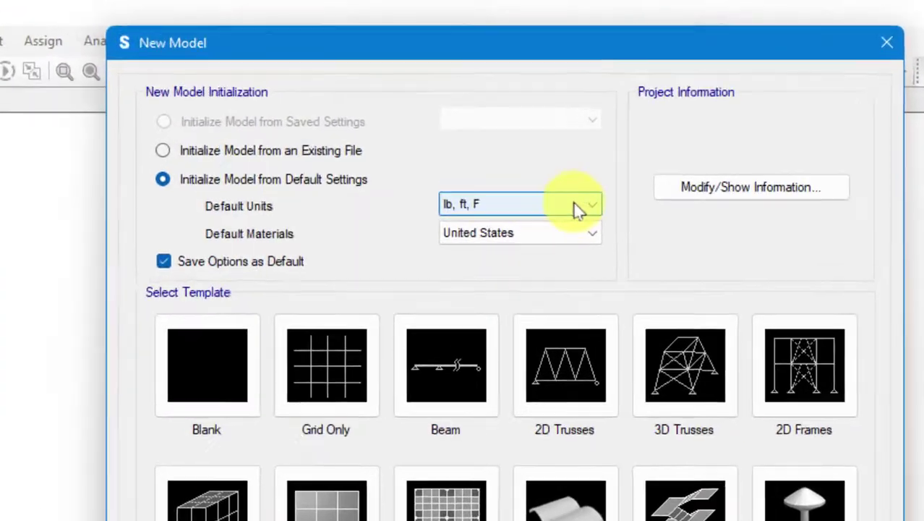
pyautogui.click(536, 127)
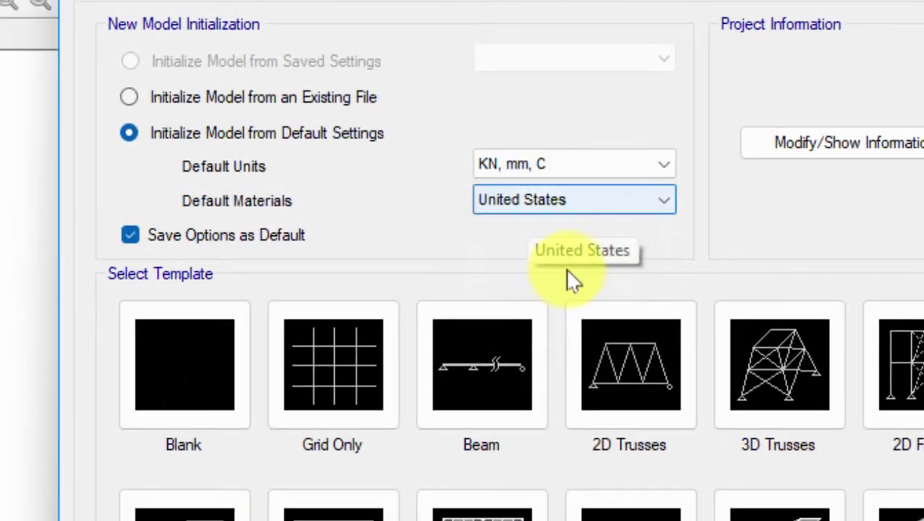
# - Examine the regions offered as default materials for the new model, without changing the selection
pyautogui.click(634, 207)
pyautogui.press('e')
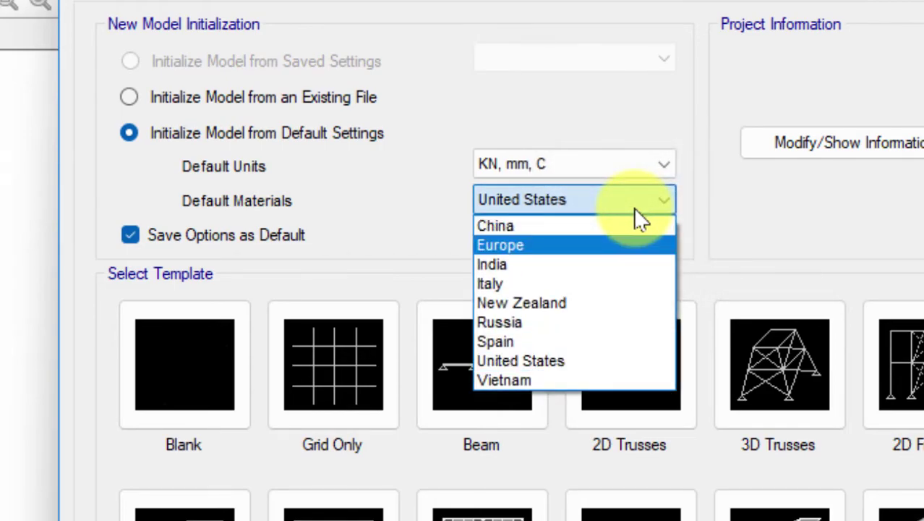
pyautogui.press('Up')
pyautogui.press('Down')
pyautogui.press('Down')
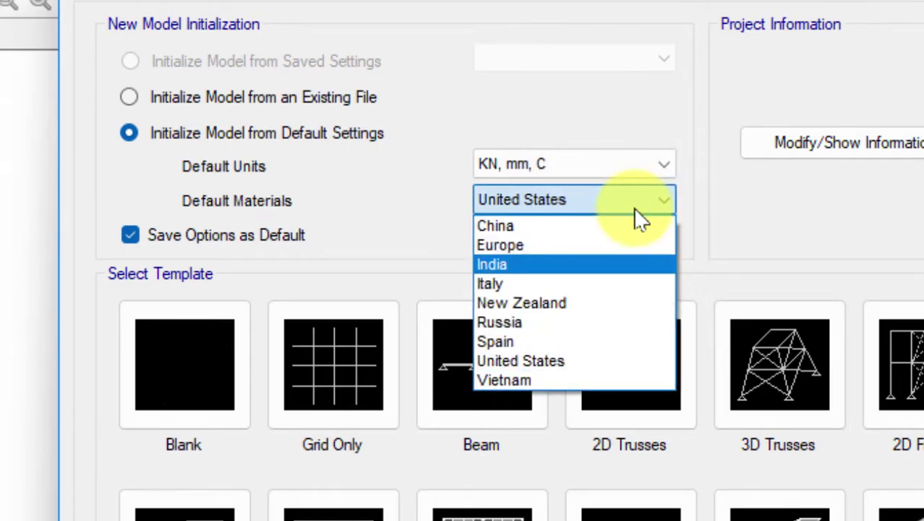
pyautogui.press('n')
pyautogui.press('Down')
pyautogui.press('Down')
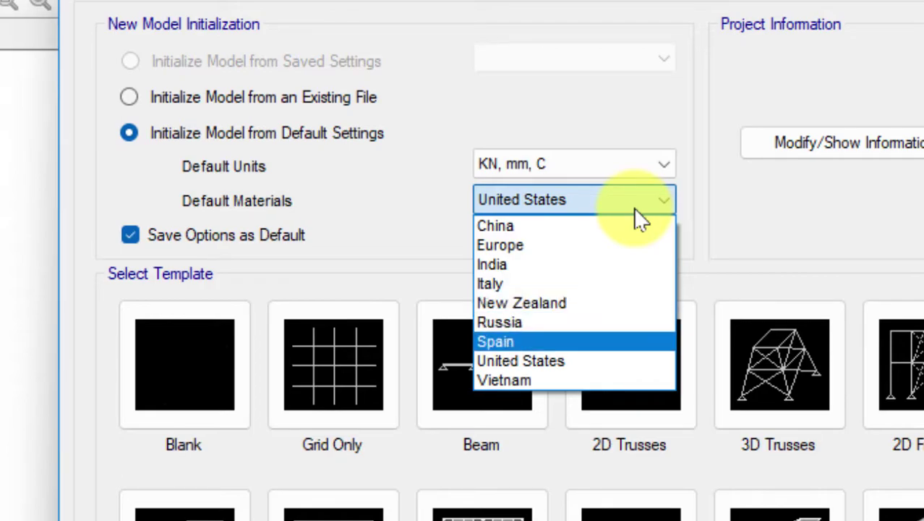
pyautogui.press('Down')
pyautogui.press('Down')
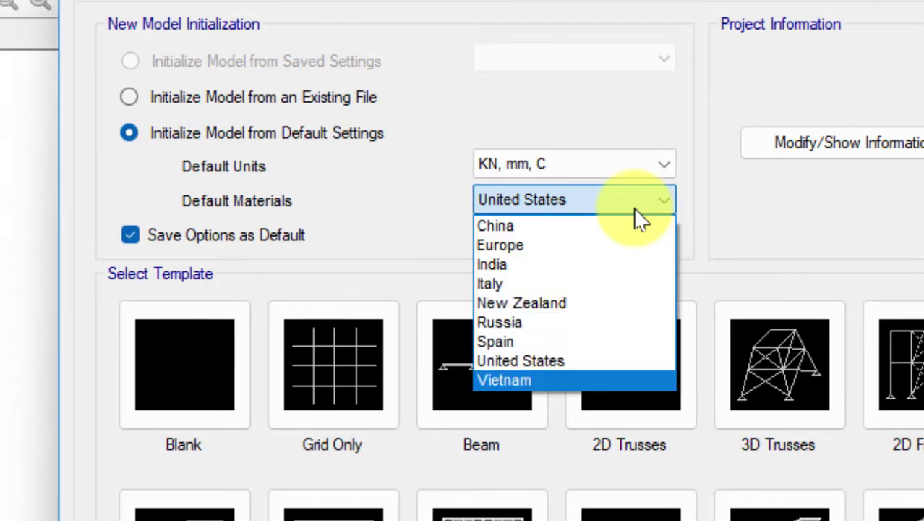
pyautogui.press('c')
pyautogui.click(647, 134)
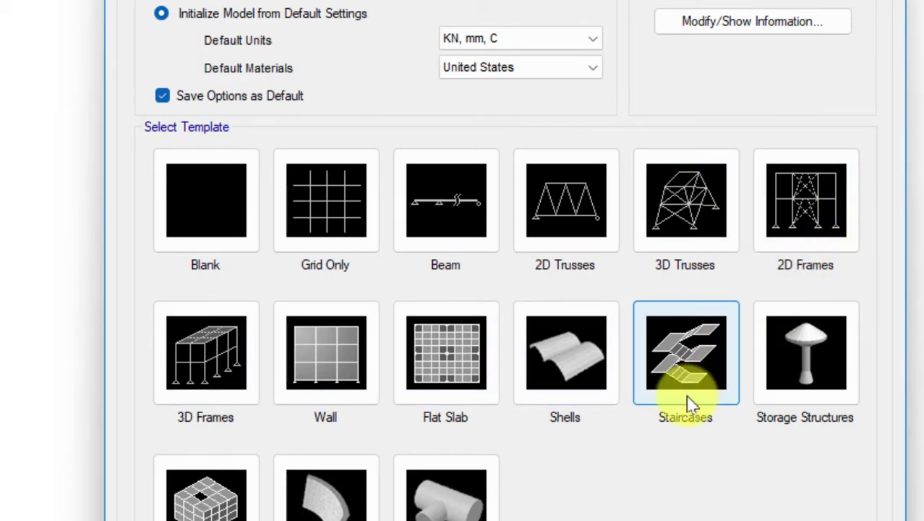
# - Choose the Grid Only template for the new model
pyautogui.press('Right')
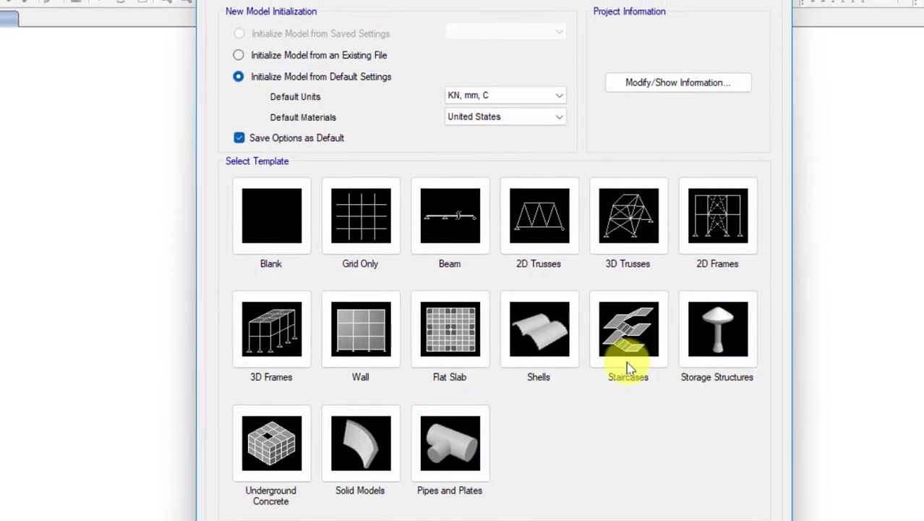
pyautogui.press('Right')
pyautogui.click(336, 458)
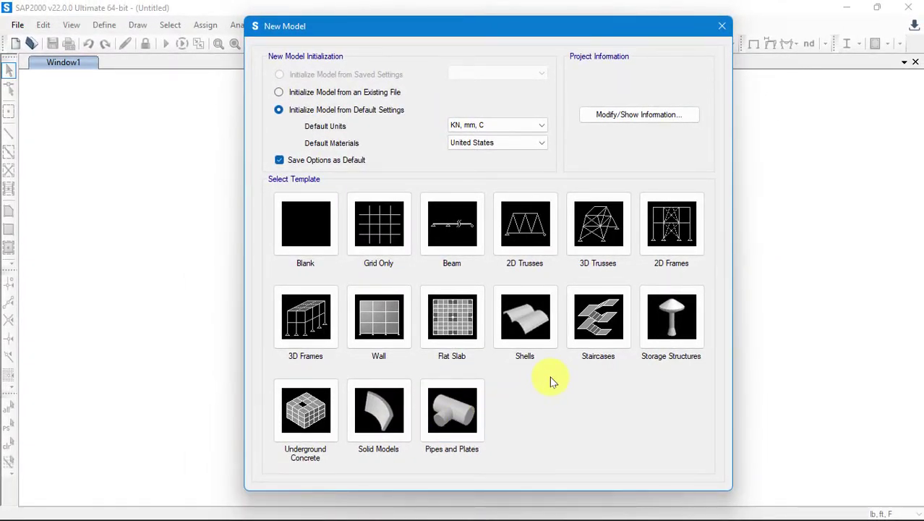
pyautogui.click(381, 227)
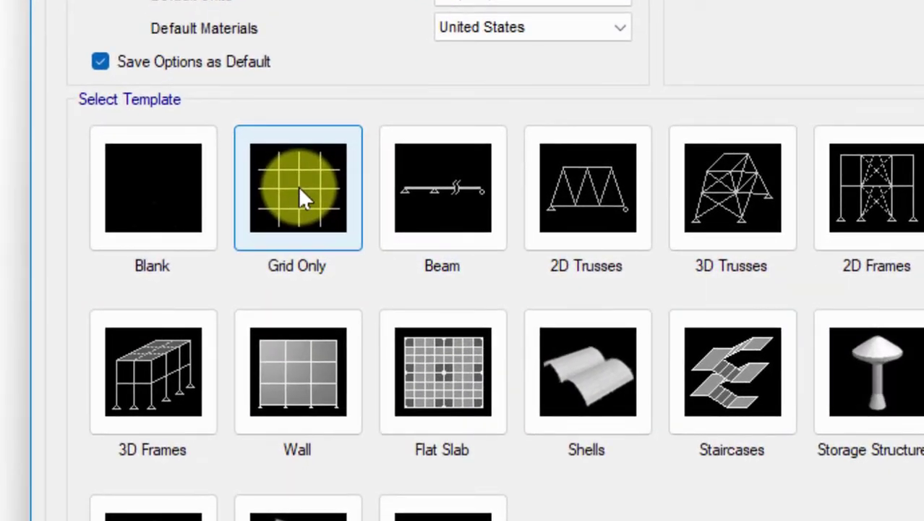
pyautogui.click(298, 185)
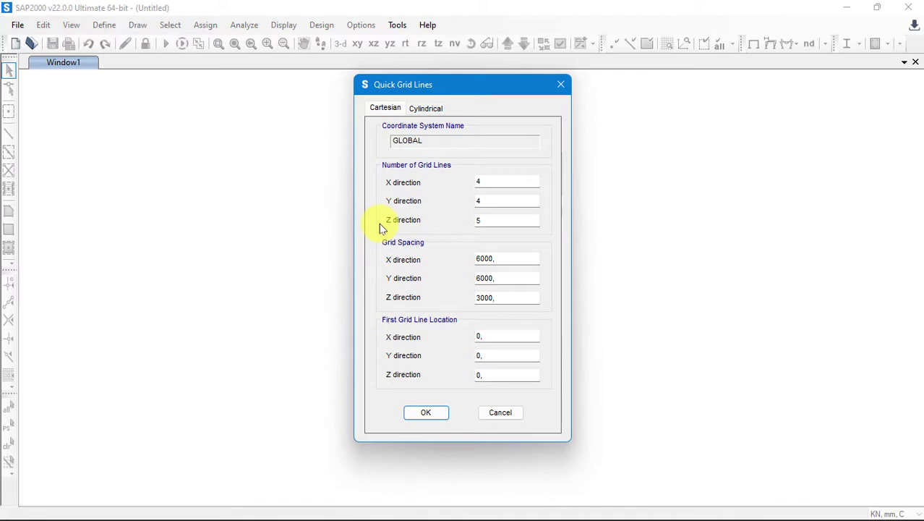
# - Create the Cartesian grid with 5 grid lines in the X direction and 3 in the Z direction
pyautogui.moveTo(490, 83)
pyautogui.mouseDown()
pyautogui.moveTo(458, 78)
pyautogui.moveTo(477, 81)
pyautogui.mouseUp()
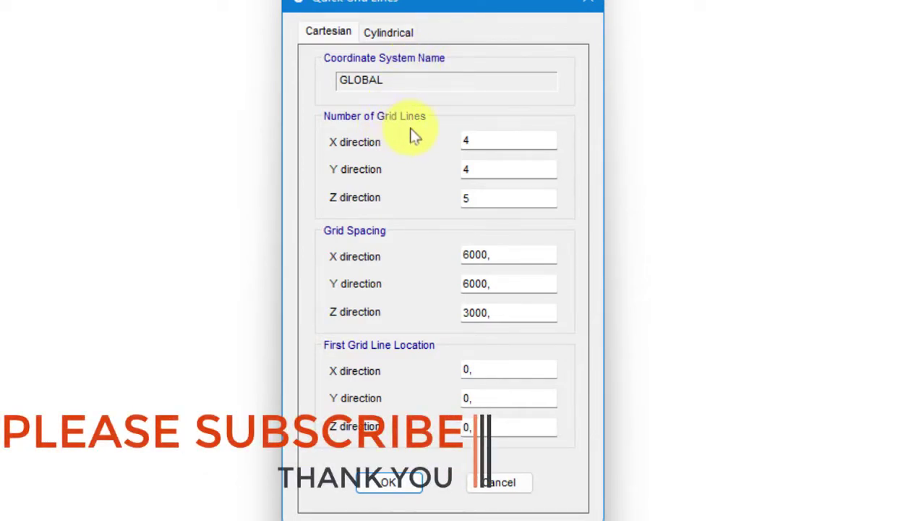
pyautogui.doubleClick(479, 141)
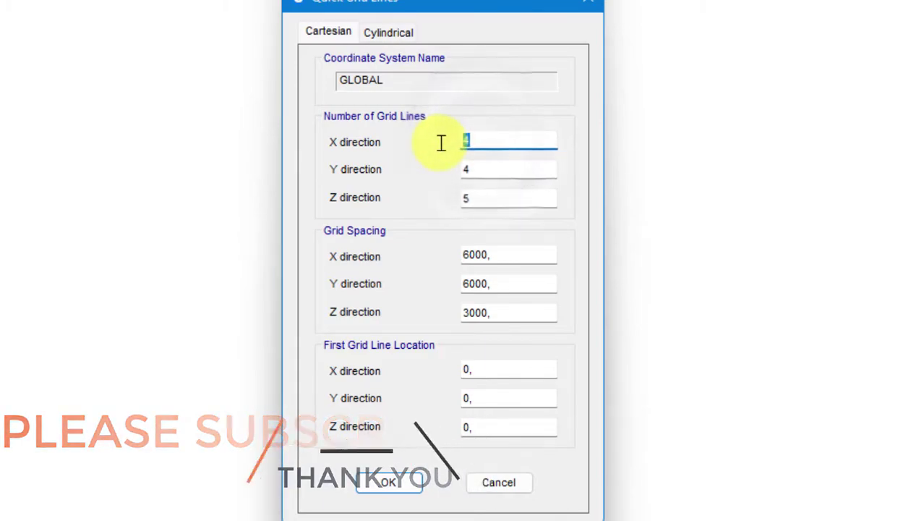
pyautogui.write('5')
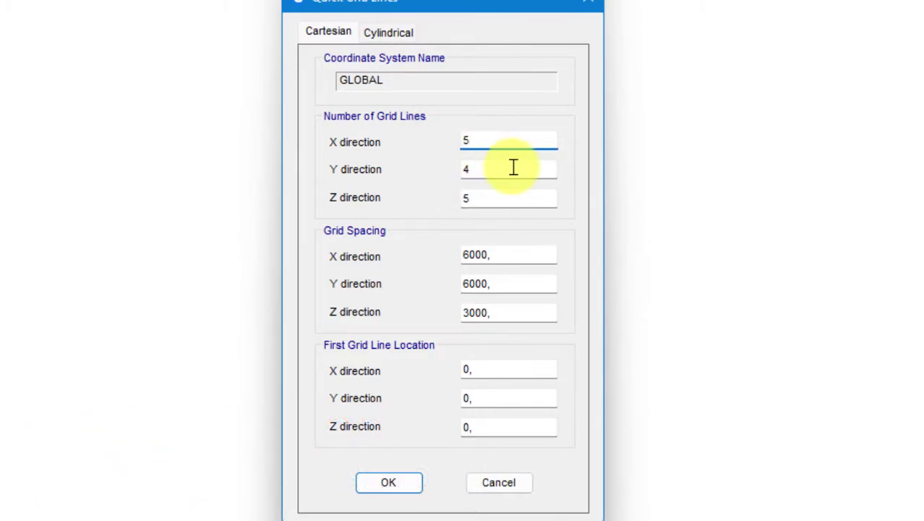
pyautogui.doubleClick(470, 203)
pyautogui.write('3')
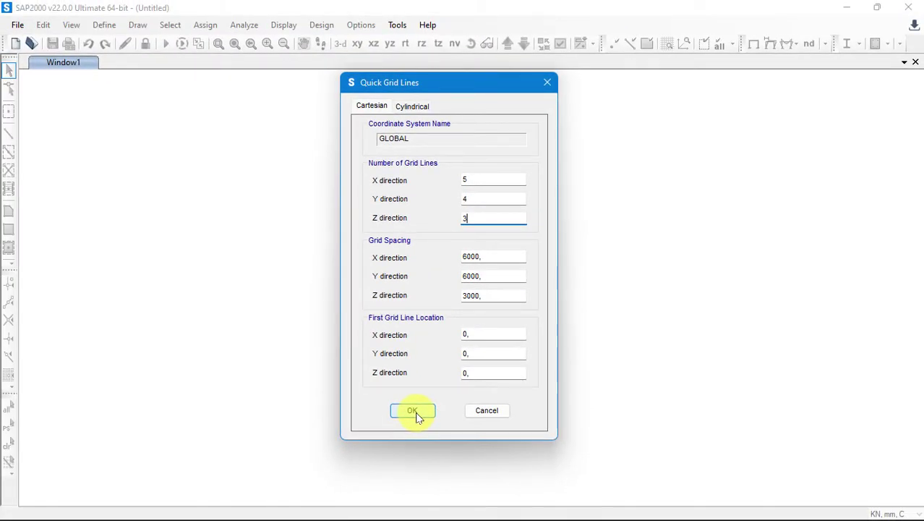
pyautogui.click(414, 412)
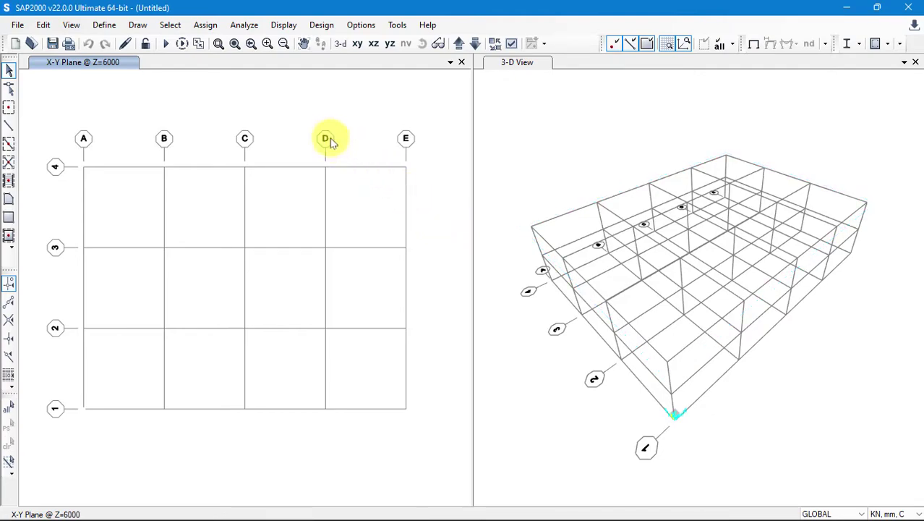
pyautogui.click(624, 122)
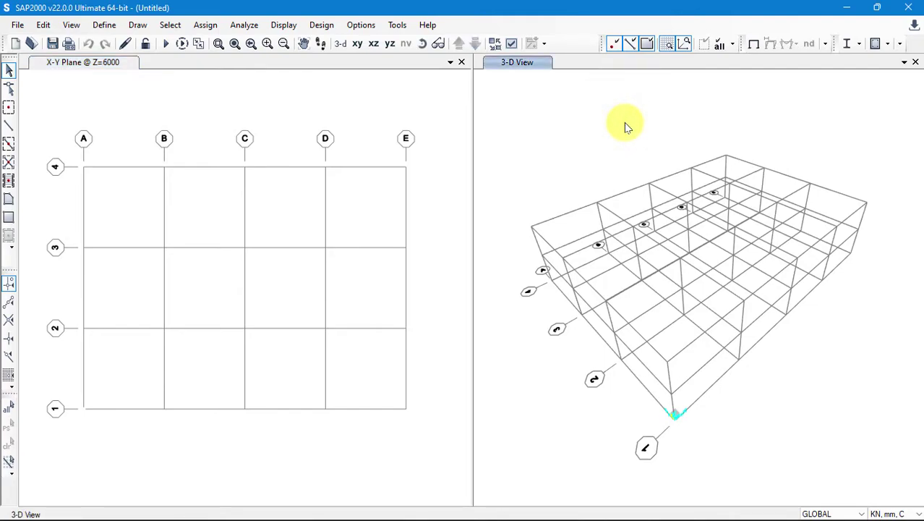
pyautogui.click(338, 117)
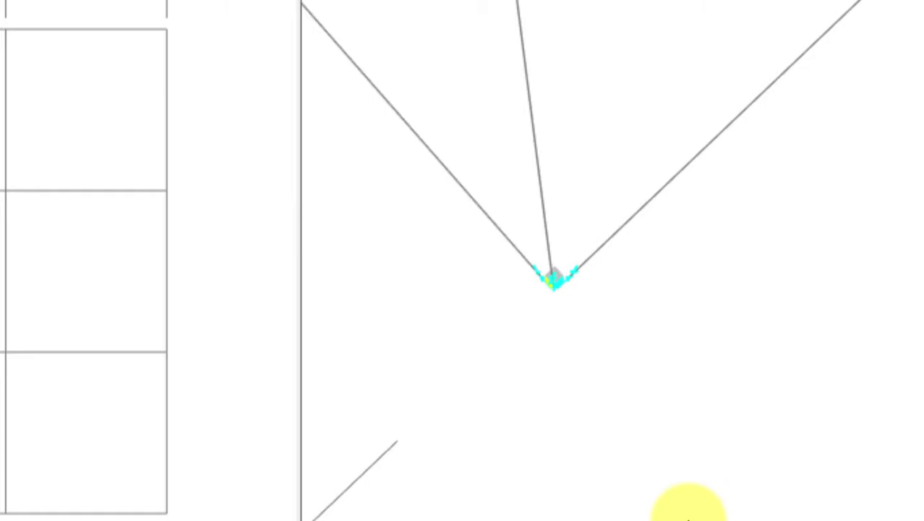
pyautogui.scroll(2, 753, 381)
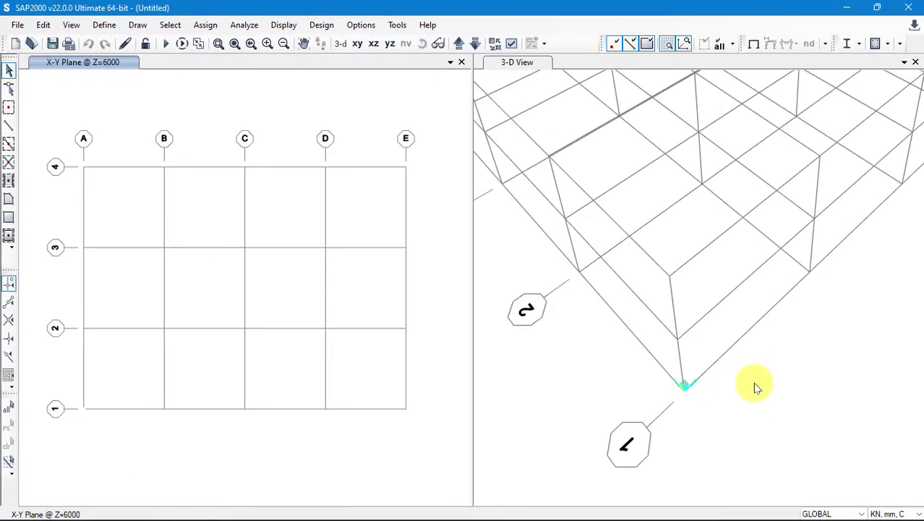
pyautogui.scroll(-3, 753, 382)
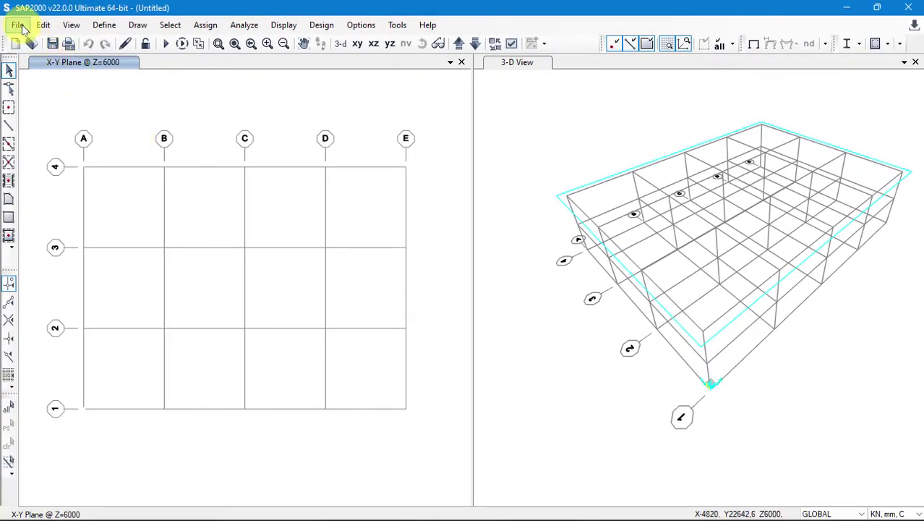
pyautogui.click(20, 25)
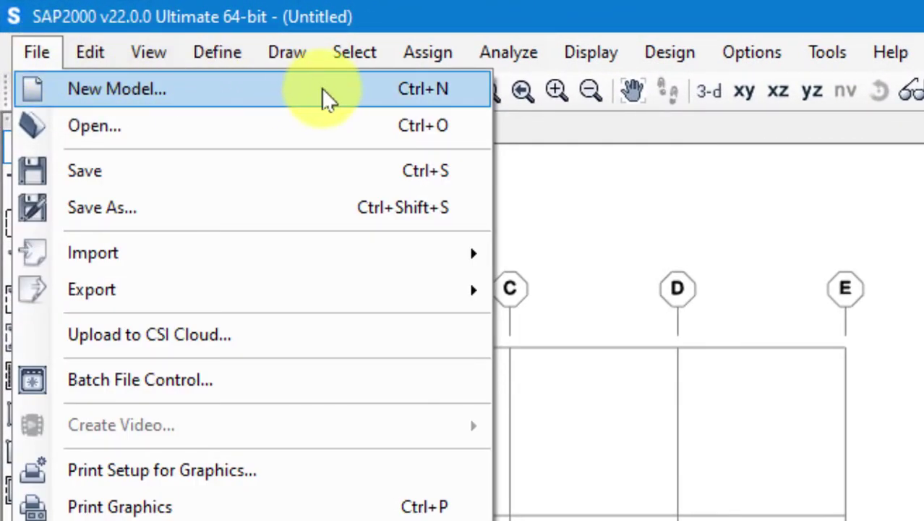
pyautogui.press('Down')
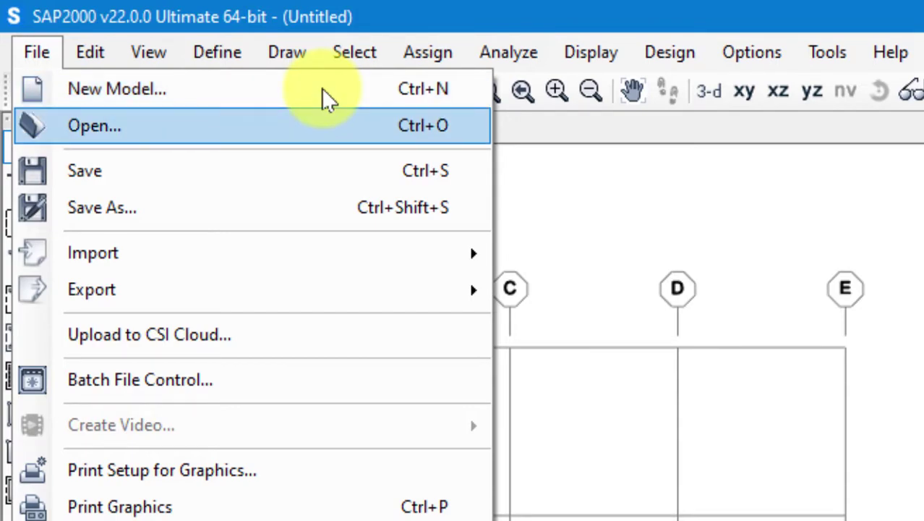
pyautogui.press('Down')
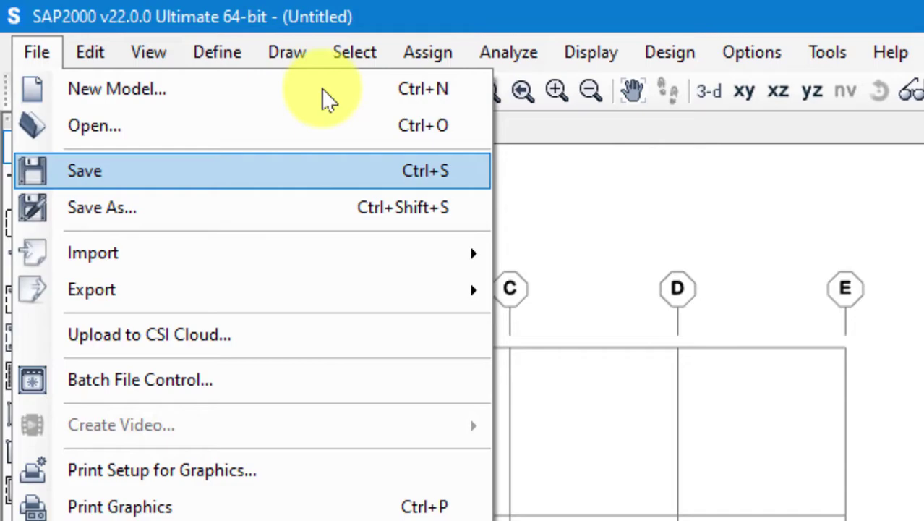
pyautogui.press('Down')
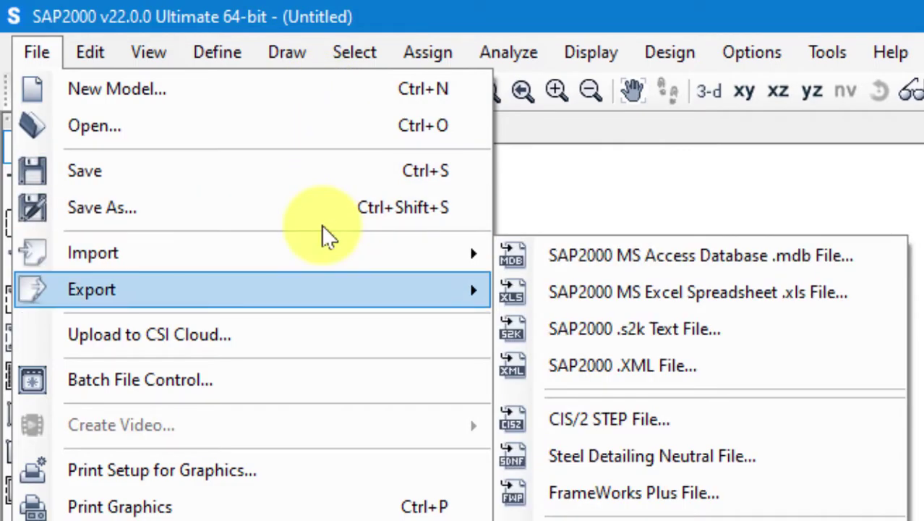
pyautogui.press('Up')
pyautogui.press('Down')
pyautogui.press('Down')
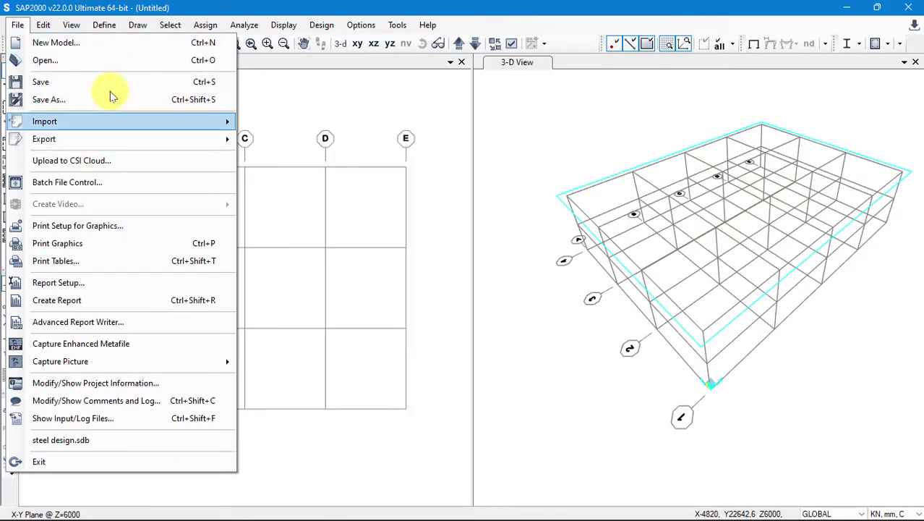
pyautogui.press('Escape')
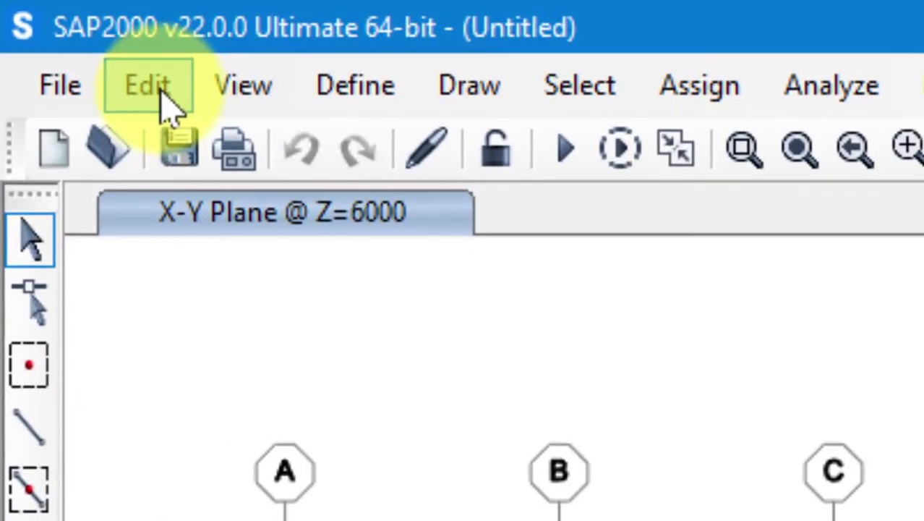
pyautogui.click(163, 98)
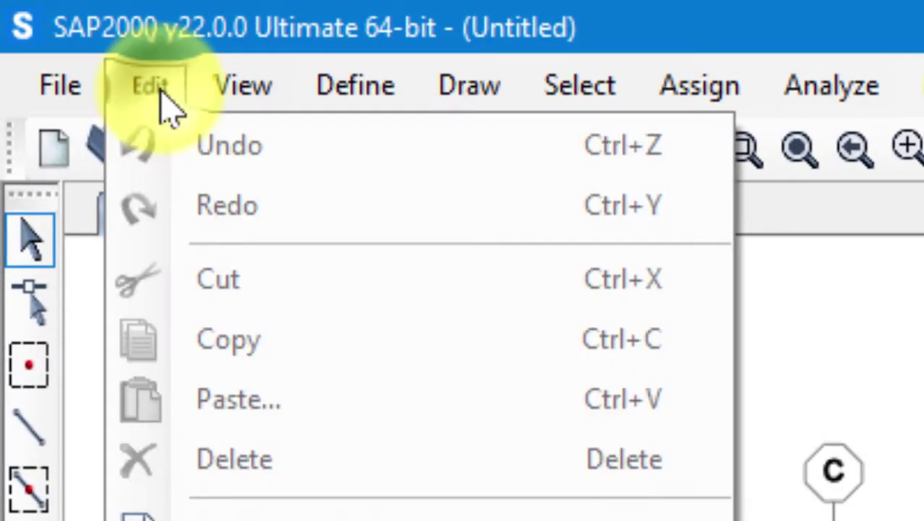
pyautogui.press('Down')
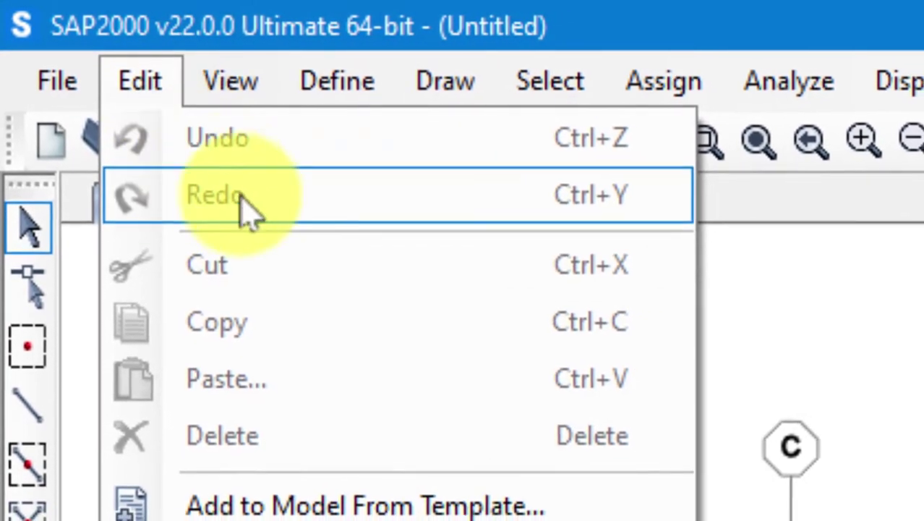
pyautogui.press('Down')
pyautogui.press('Down')
pyautogui.press('Down')
pyautogui.press('Down')
pyautogui.press('Down')
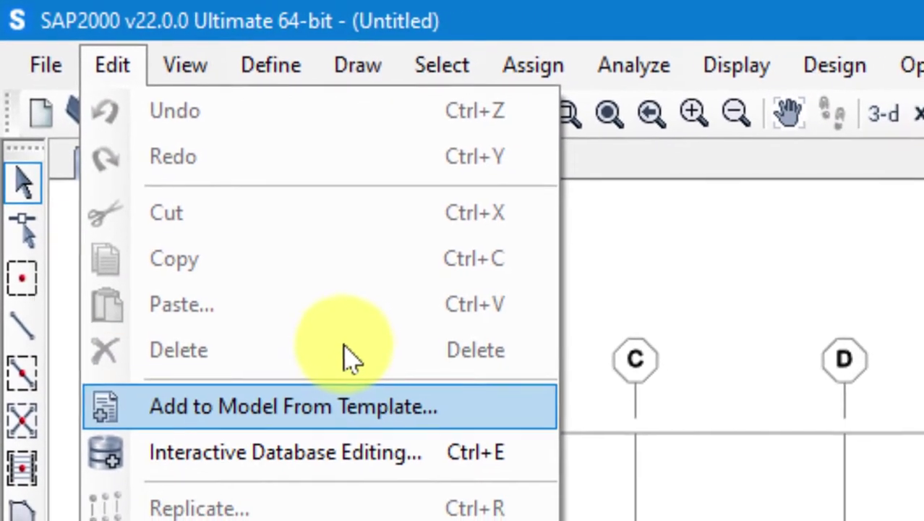
# - Examine the available editing commands, from adding to the model from a template to changing labels
pyautogui.press('Down')
pyautogui.press('Down')
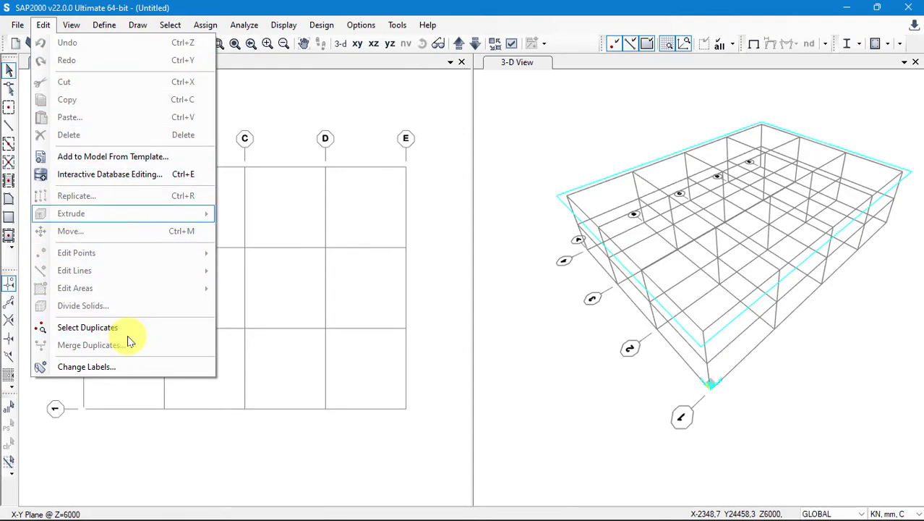
pyautogui.click(371, 112)
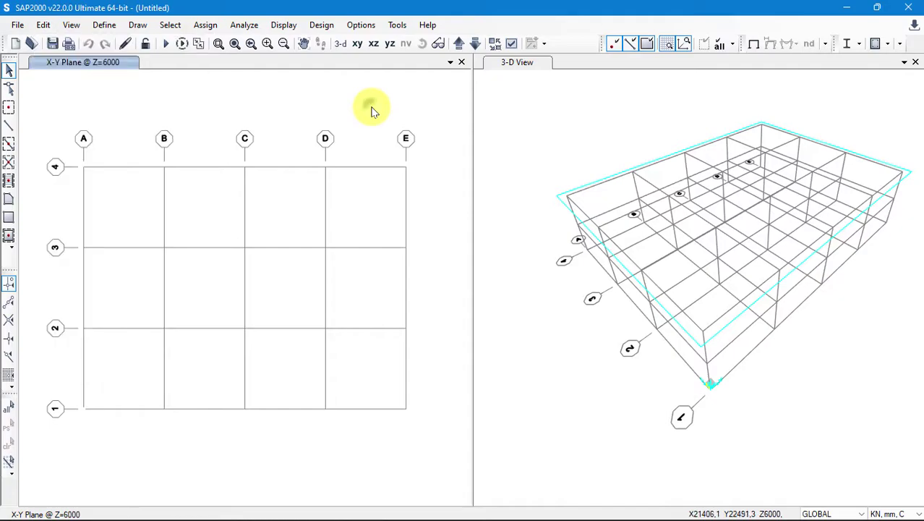
# - Examine the available view commands, including 3D and 2D views, limits, zooming, and the grid and axes display
pyautogui.click(73, 27)
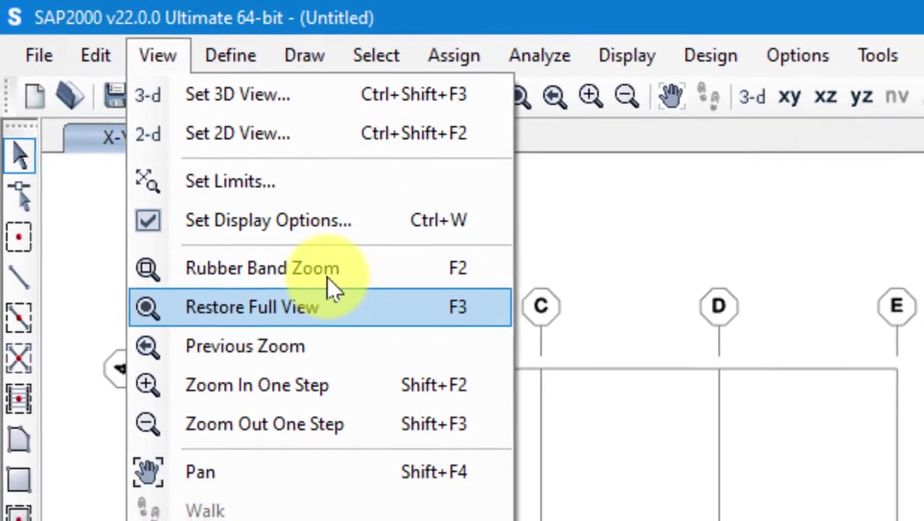
pyautogui.press('Down')
pyautogui.press('Down')
pyautogui.press('Down')
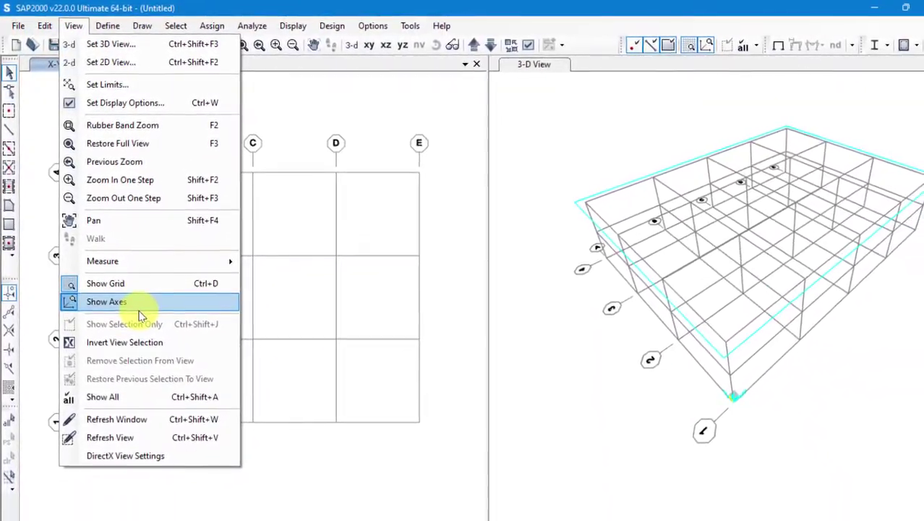
pyautogui.click(143, 318)
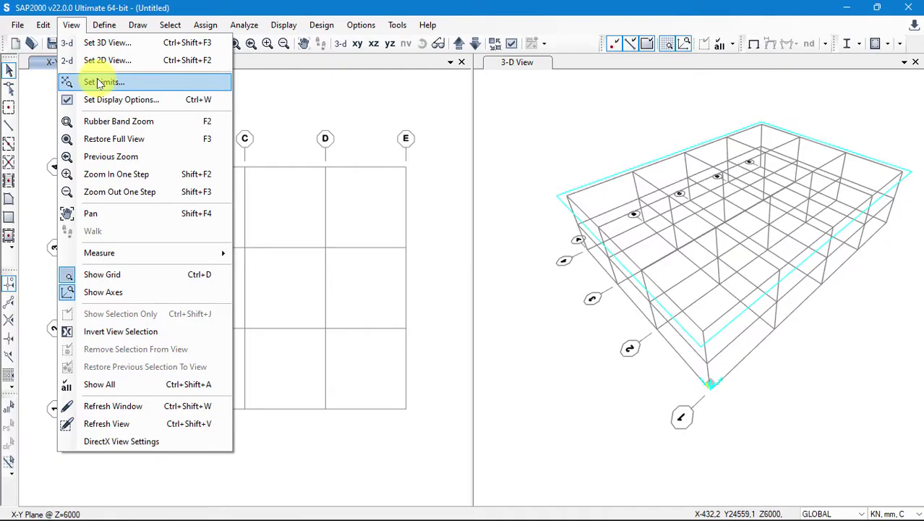
# - Examine the commands for defining materials, section properties, functions, load patterns, load cases and load combinations
pyautogui.moveTo(107, 27)
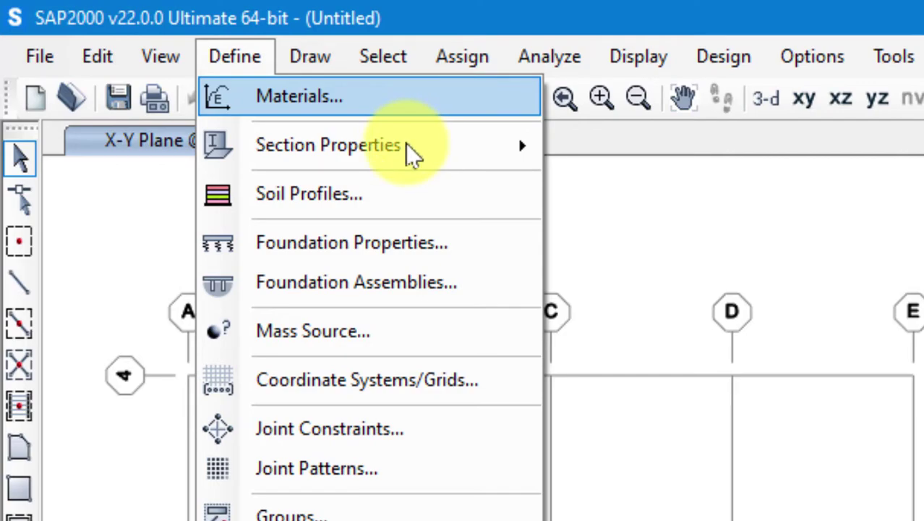
pyautogui.moveTo(407, 146)
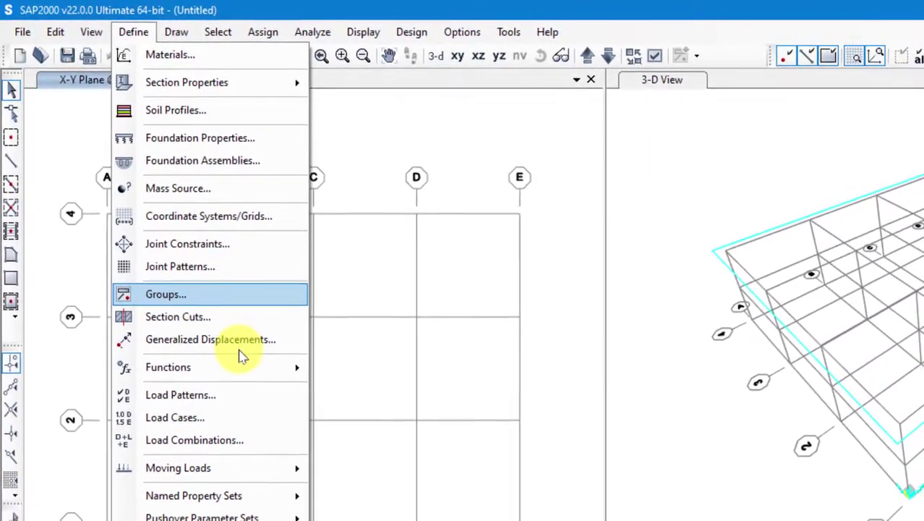
pyautogui.moveTo(238, 366)
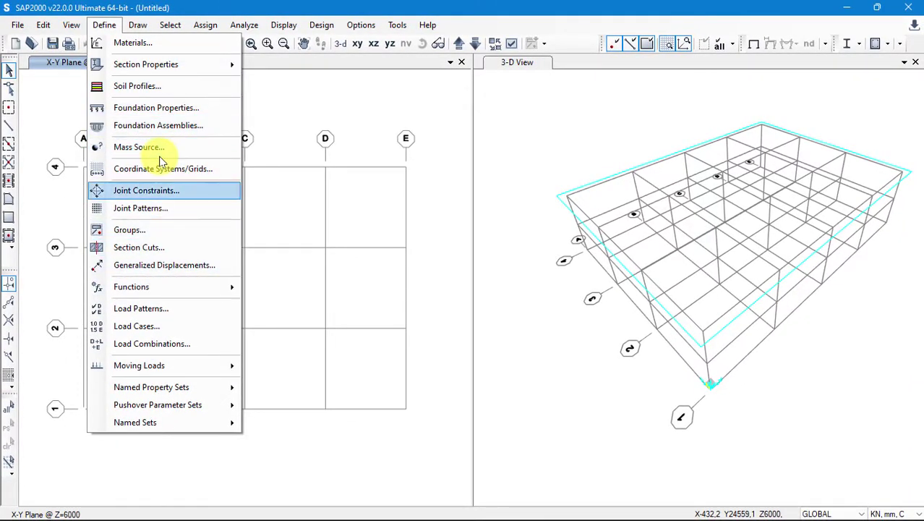
pyautogui.press('Escape')
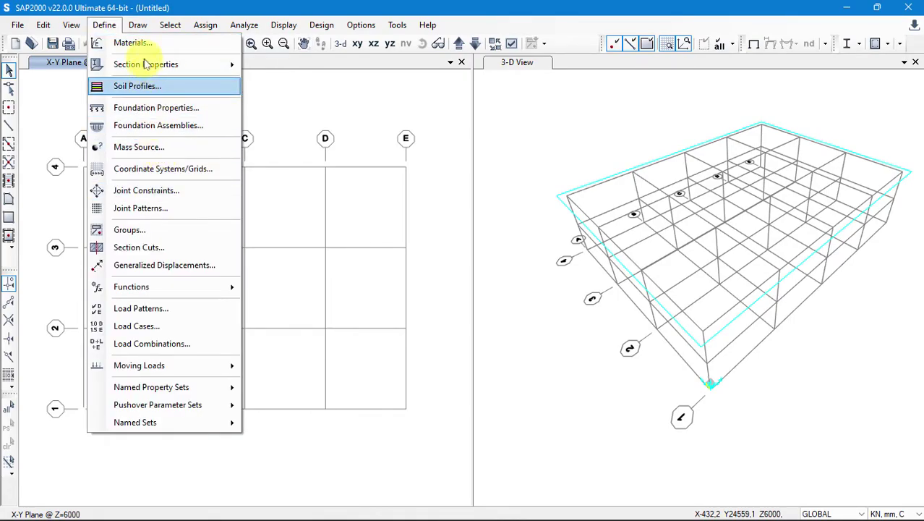
# - Examine the drawing commands for special joints, frames, cables, tendons, braces, secondary beams, areas and joint links
pyautogui.moveTo(139, 27)
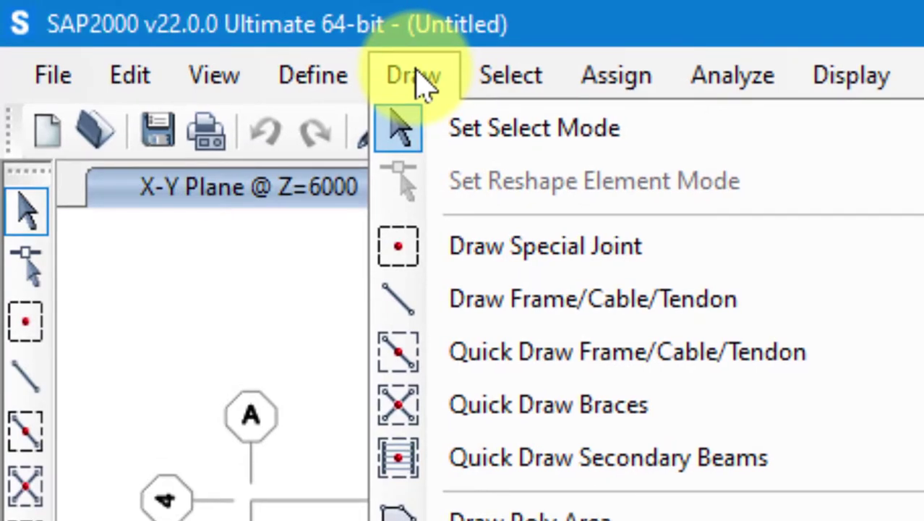
pyautogui.press('Down')
pyautogui.press('Down')
pyautogui.press('Down')
pyautogui.press('Down')
pyautogui.press('Down')
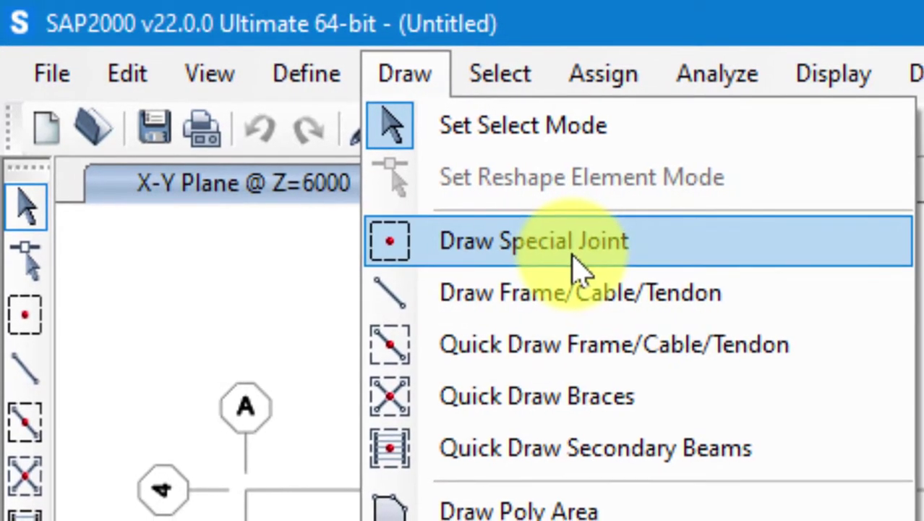
pyautogui.press('Down')
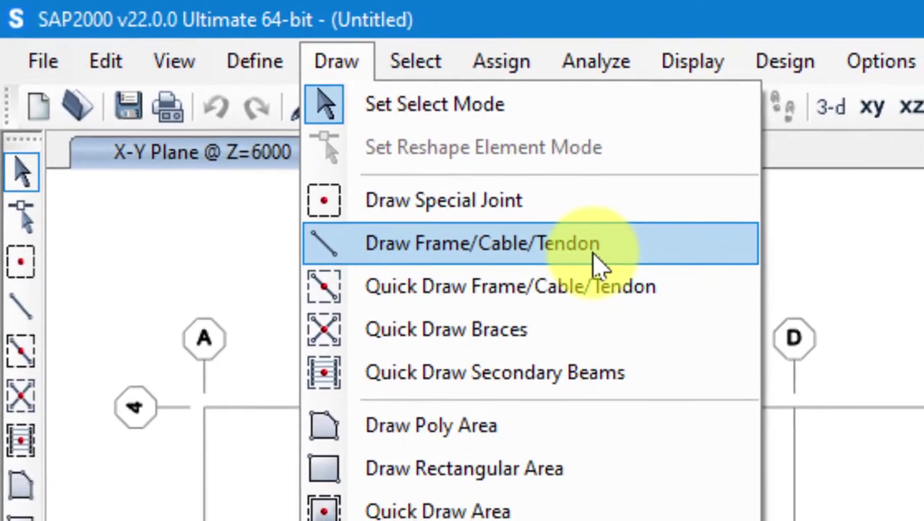
pyautogui.press('Down')
pyautogui.press('Down')
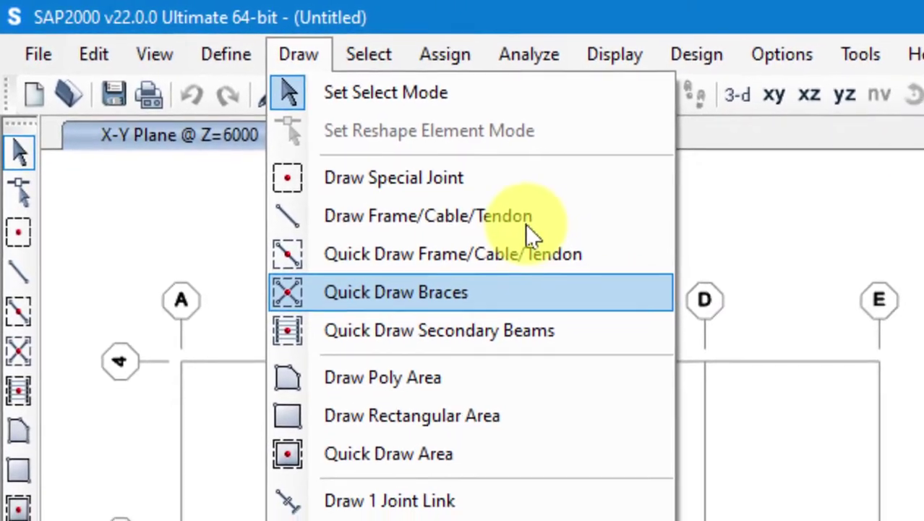
pyautogui.press('Up')
pyautogui.press('Down')
pyautogui.press('Down')
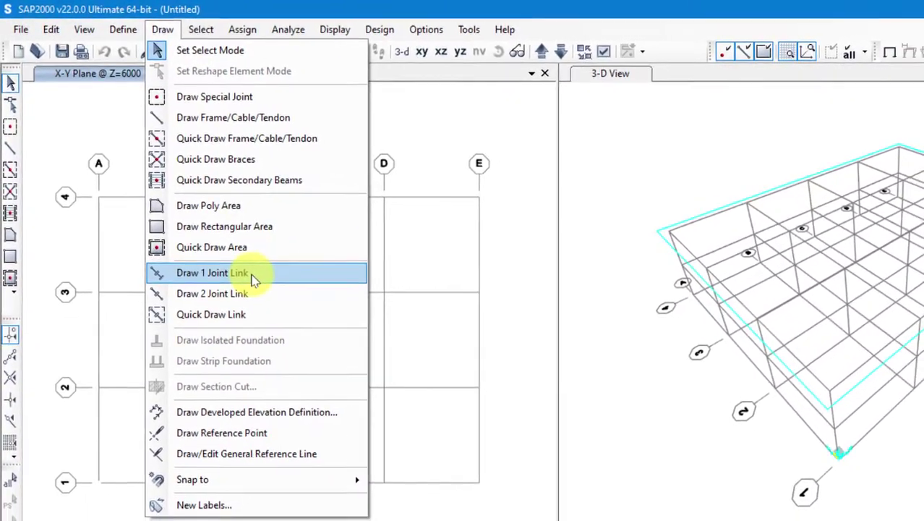
pyautogui.press('Up')
pyautogui.press('Up')
pyautogui.press('Up')
pyautogui.press('Up')
pyautogui.press('Up')
pyautogui.press('Up')
pyautogui.press('Up')
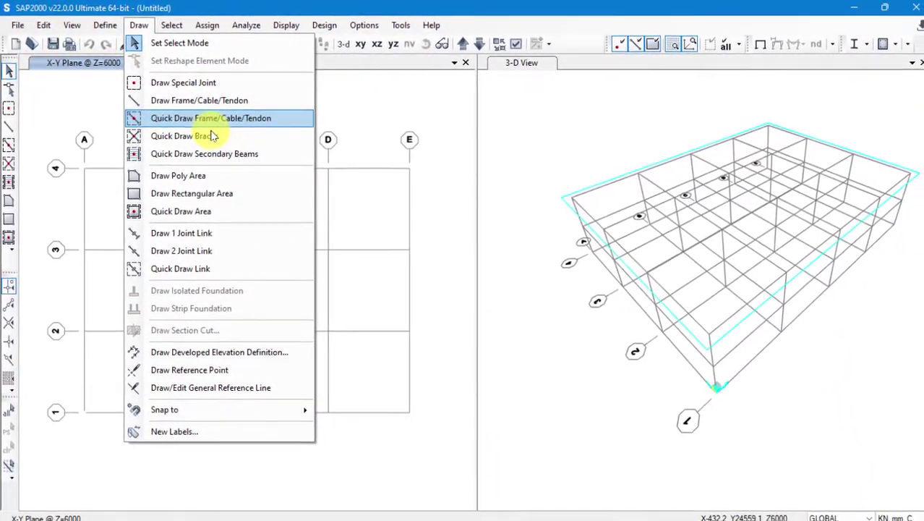
# - Examine the available commands for selecting and deselecting objects, including selection using tables
pyautogui.moveTo(174, 26)
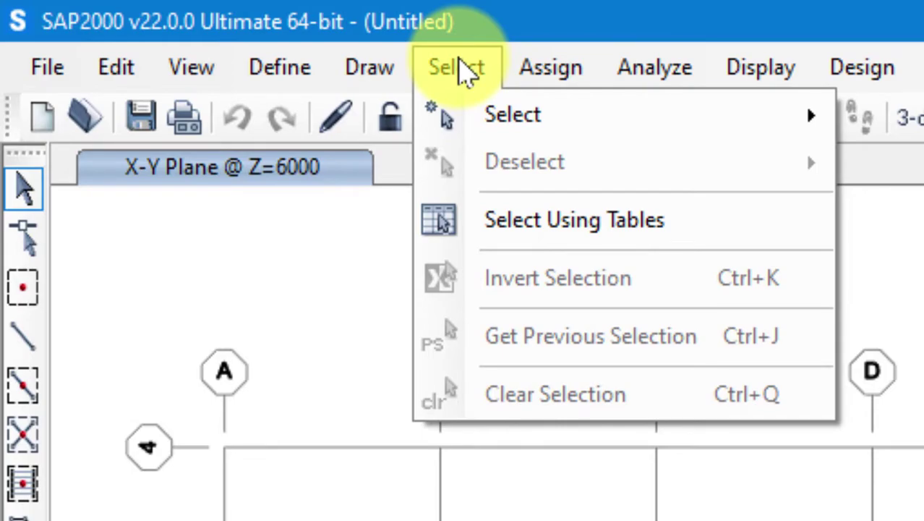
pyautogui.moveTo(610, 142)
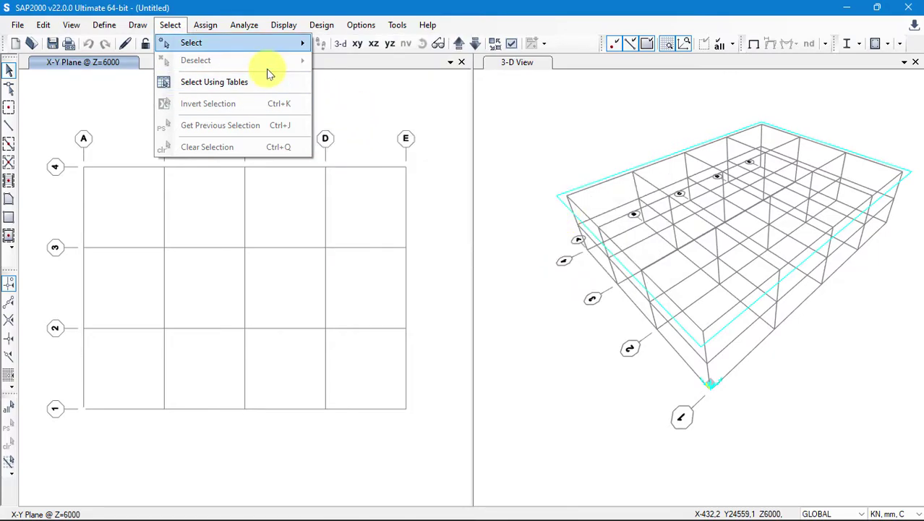
pyautogui.moveTo(268, 45)
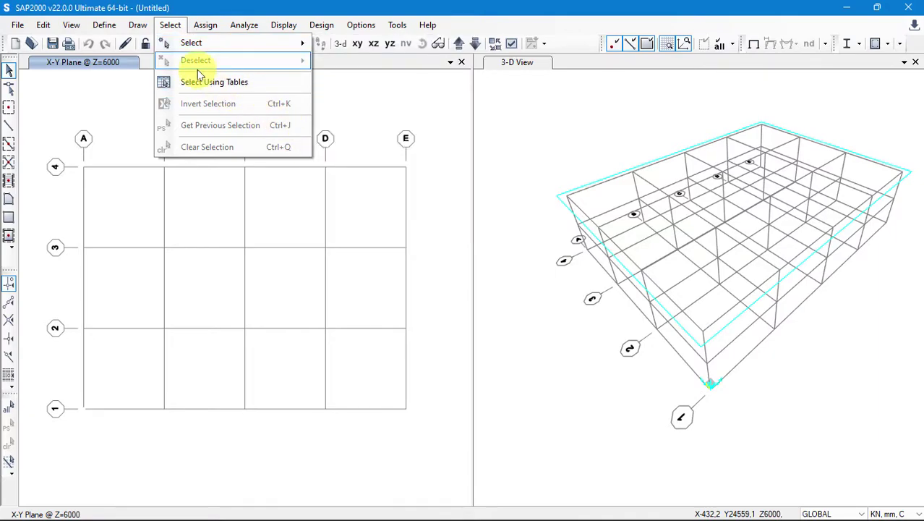
# - Examine the properties and loads that can be assigned to joints, frames, cables, tendons, areas and solids
pyautogui.press('Right')
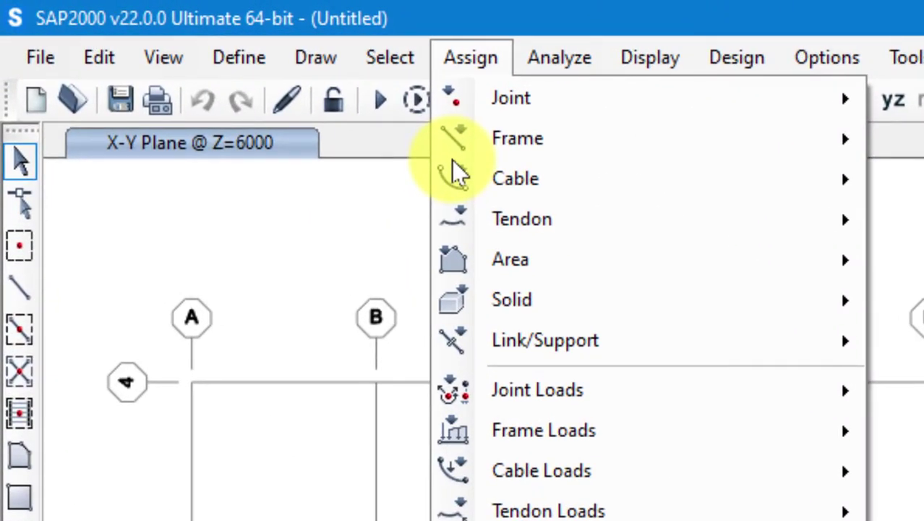
pyautogui.press('Down')
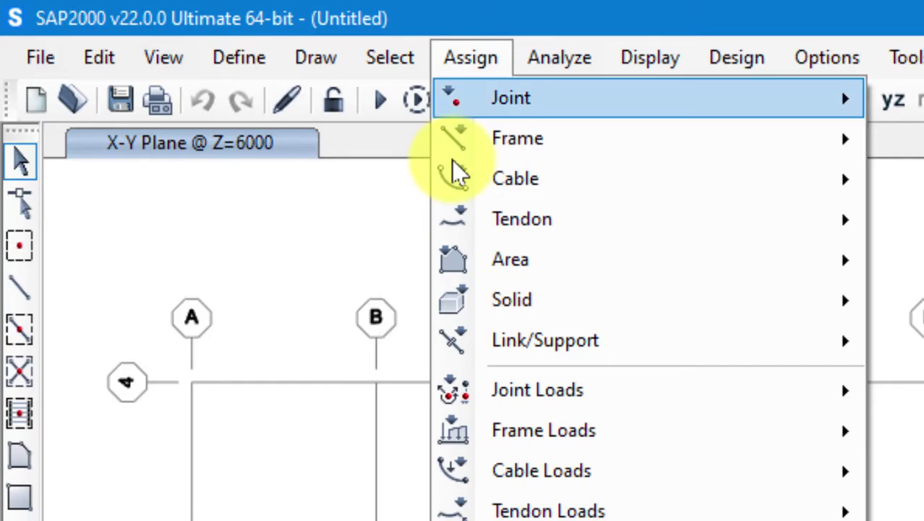
pyautogui.press('Right')
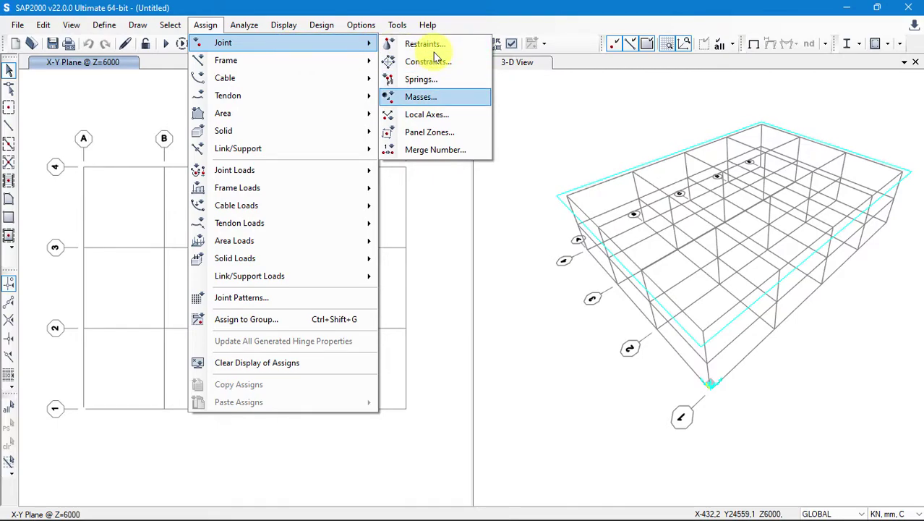
pyautogui.moveTo(282, 60)
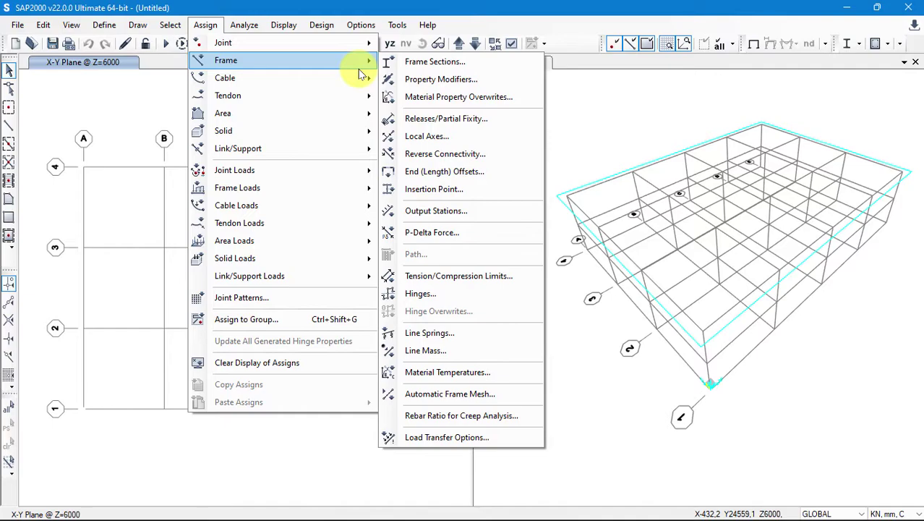
pyautogui.moveTo(347, 108)
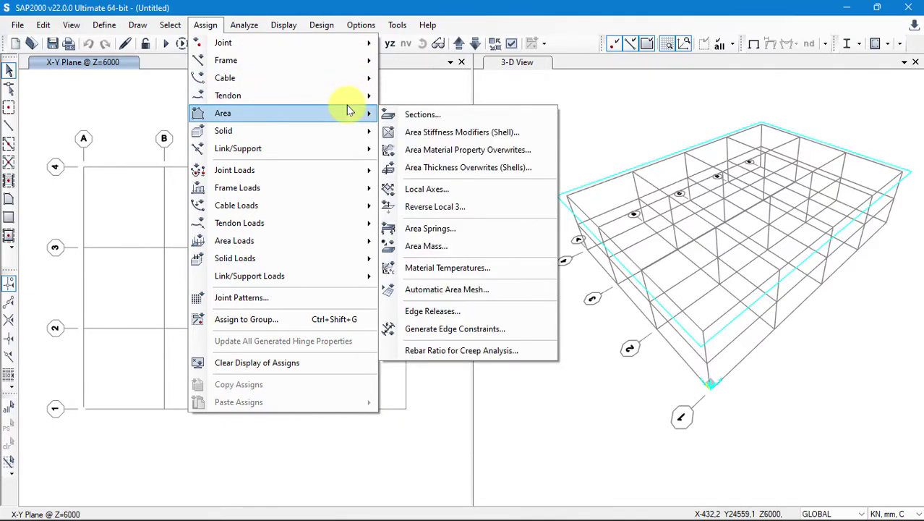
pyautogui.moveTo(308, 170)
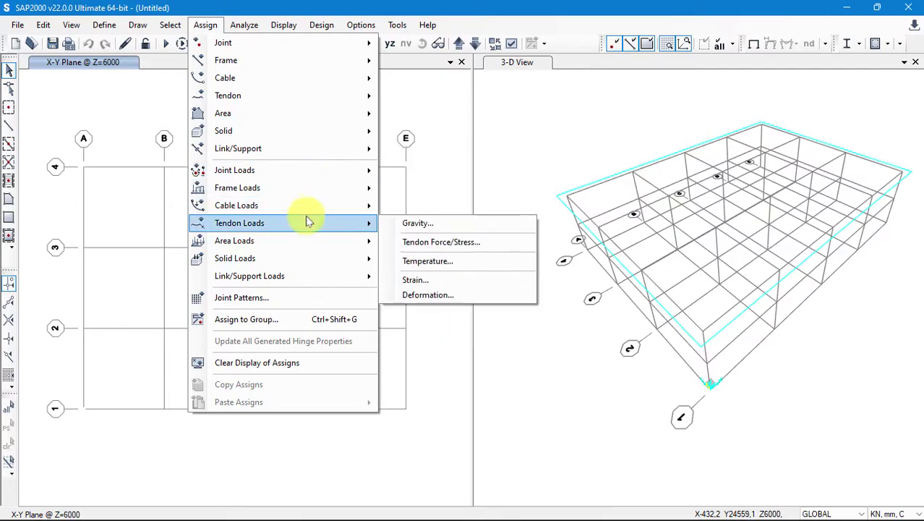
pyautogui.moveTo(307, 250)
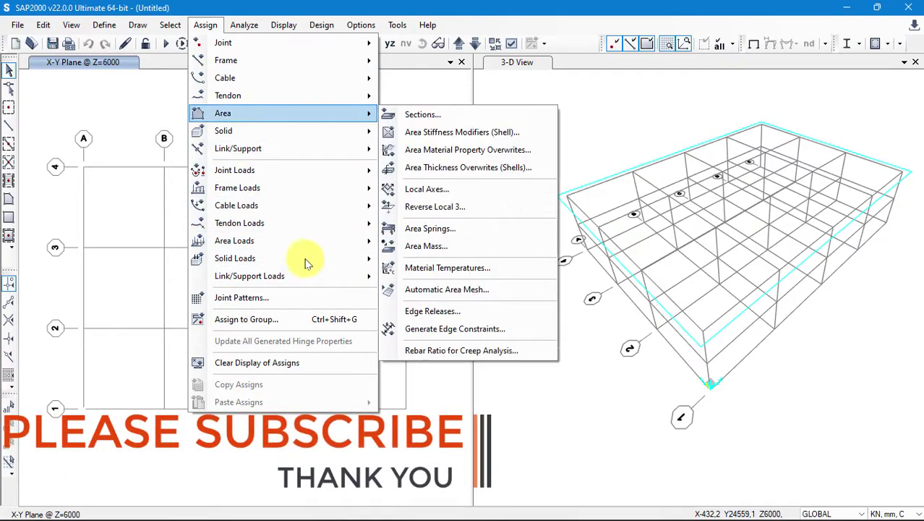
pyautogui.moveTo(306, 223)
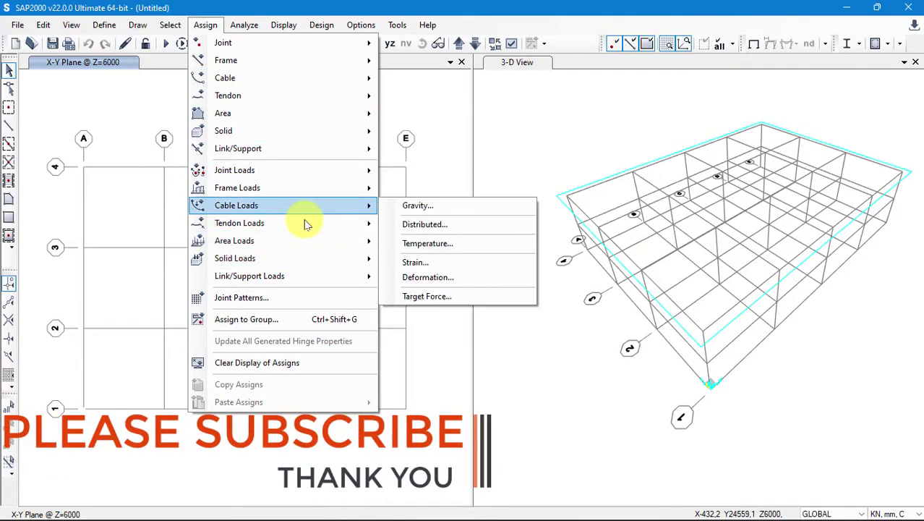
pyautogui.moveTo(253, 135)
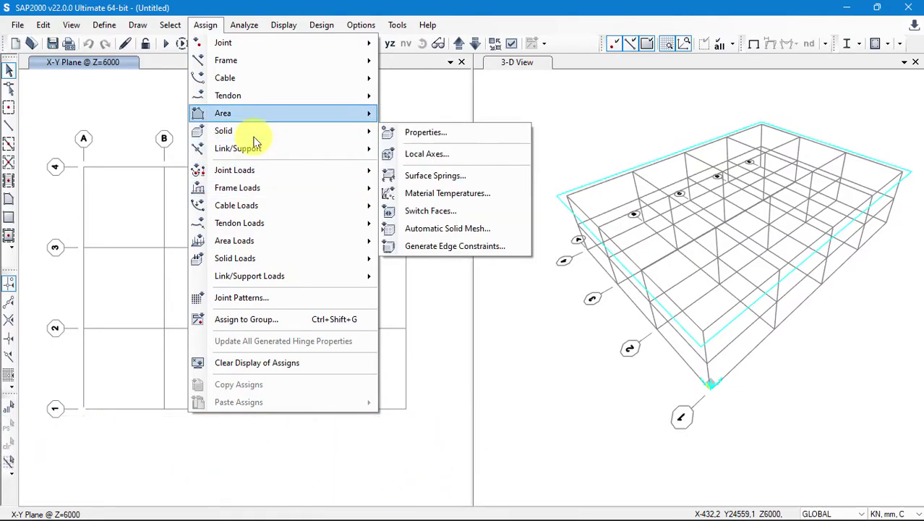
pyautogui.press('Escape')
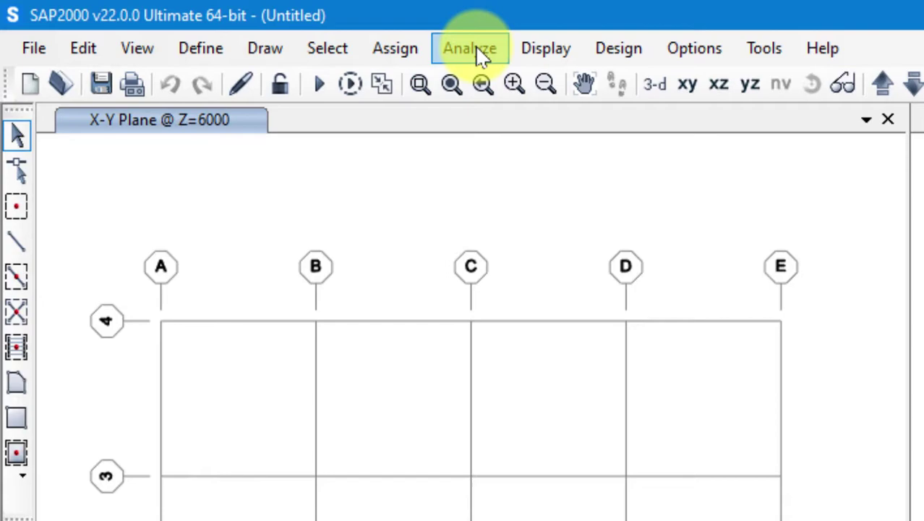
# - Examine the analysis commands, including setting the load cases to run and running the analysis
pyautogui.click(477, 52)
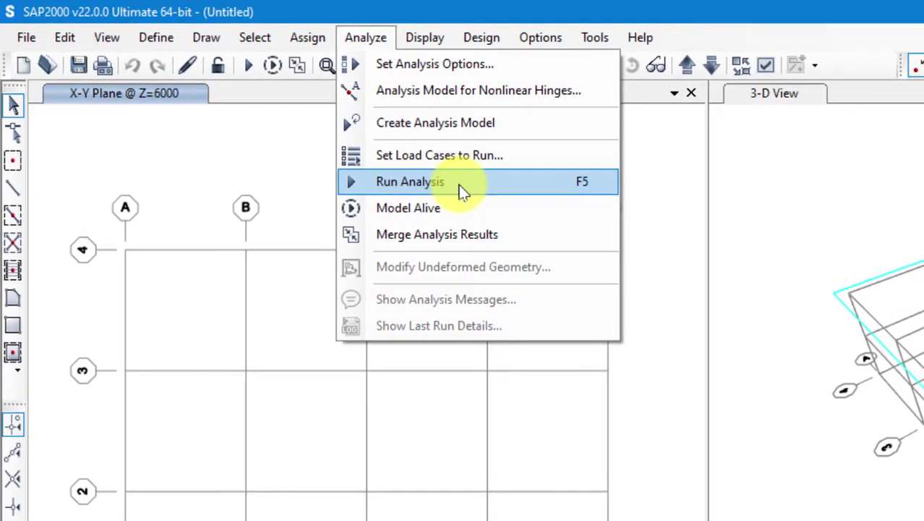
pyautogui.press('Down')
pyautogui.press('Up')
pyautogui.press('Down')
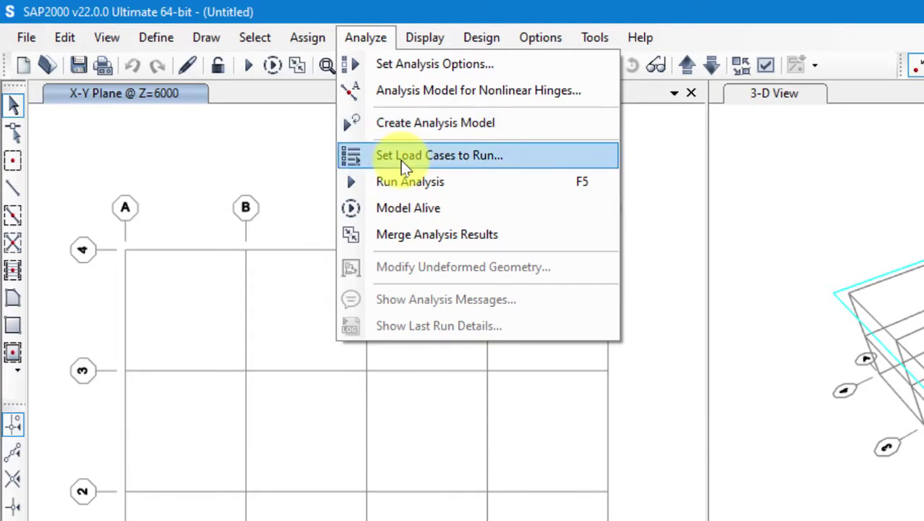
pyautogui.press('Down')
pyautogui.press('Up')
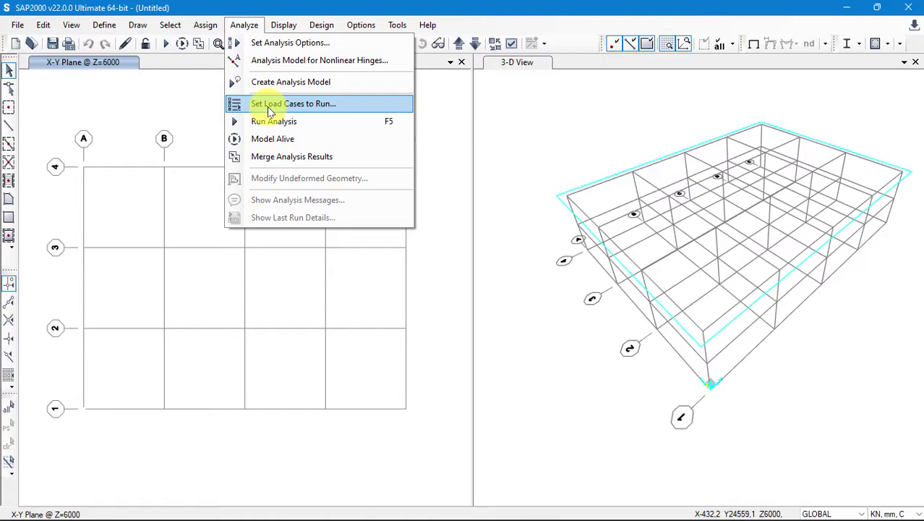
pyautogui.press('Up')
# - Examine the result and assignment display commands, from the undeformed shape to the load case tree
pyautogui.moveTo(282, 26)
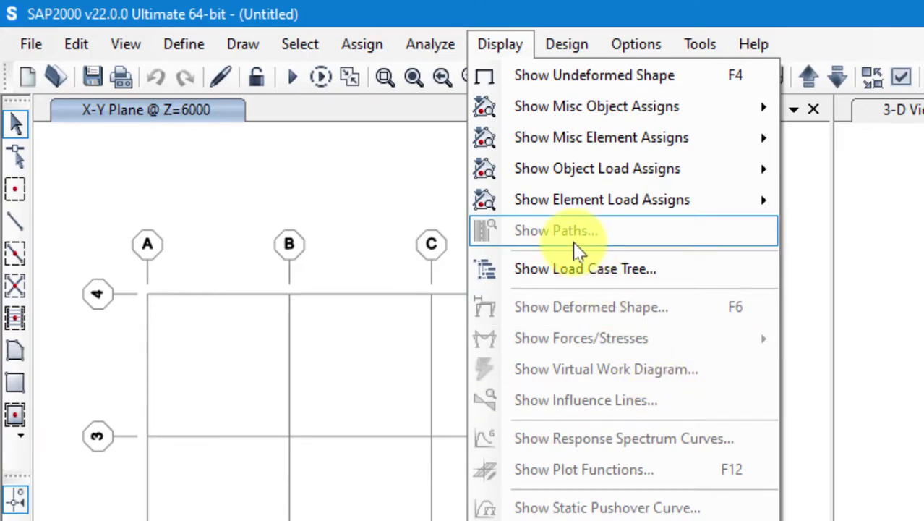
pyautogui.press('Up')
pyautogui.press('Up')
pyautogui.press('Up')
pyautogui.press('Up')
pyautogui.press('Up')
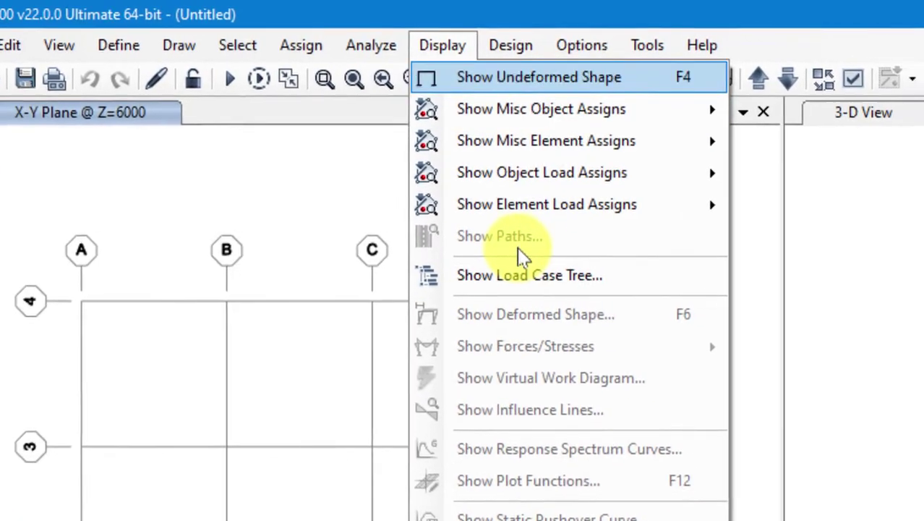
# - Examine the design commands for steel, concrete, aluminum and cold-formed steel frames, including the Concrete Frame Design options
pyautogui.press('Right')
pyautogui.click(250, 60)
pyautogui.click(250, 60)
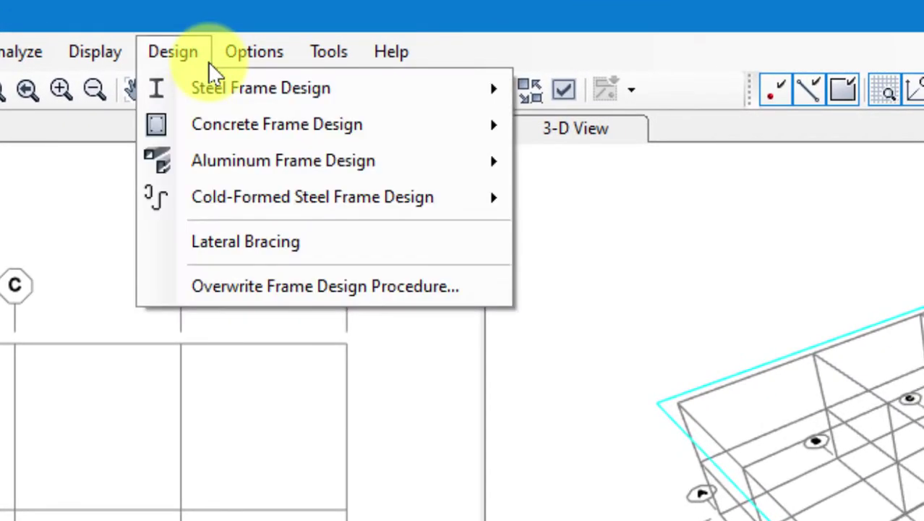
pyautogui.press('Down')
pyautogui.press('Right')
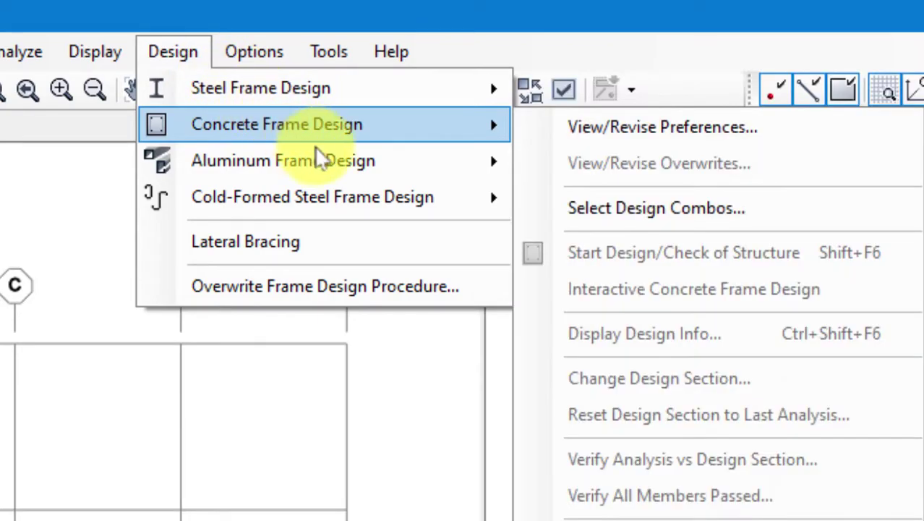
pyautogui.press('Down')
pyautogui.press('Up')
pyautogui.press('Up')
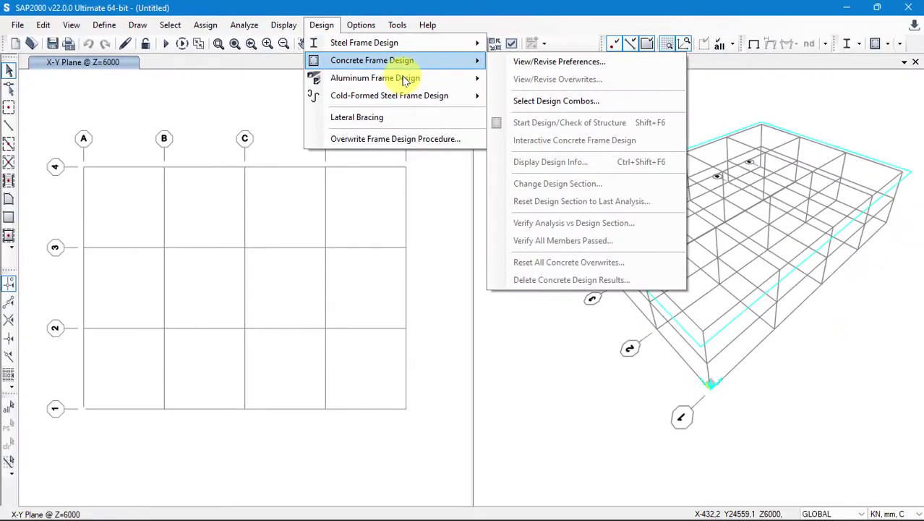
# - Examine the program options, including dimensions and tolerances, colors, default display units, graphics mode and auto save
pyautogui.moveTo(370, 25)
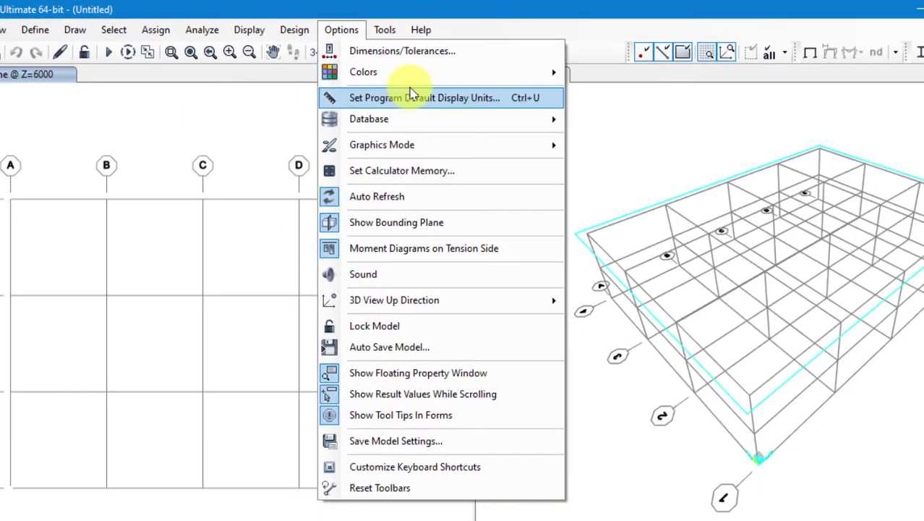
pyautogui.press('Down')
pyautogui.press('Down')
pyautogui.press('Down')
pyautogui.press('Down')
pyautogui.press('Down')
pyautogui.press('Down')
pyautogui.press('Down')
pyautogui.press('Down')
pyautogui.press('Up')
pyautogui.press('Up')
pyautogui.press('Up')
pyautogui.press('Down')
pyautogui.press('Down')
pyautogui.press('Down')
pyautogui.press('Down')
pyautogui.press('Up')
pyautogui.press('Up')
pyautogui.press('Up')
pyautogui.press('Up')
pyautogui.press('Up')
pyautogui.press('Up')
pyautogui.press('Up')
pyautogui.press('Up')
pyautogui.press('Up')
pyautogui.press('Up')
pyautogui.press('Right')
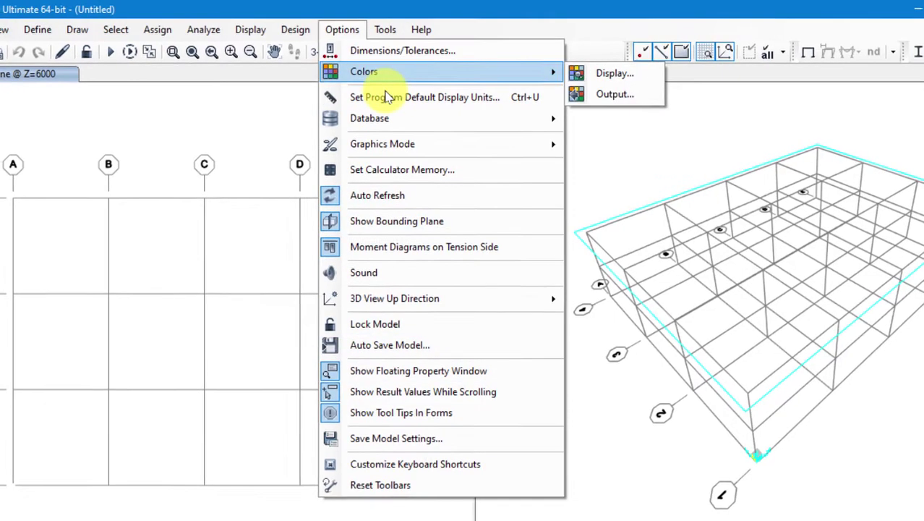
# - Examine the plugin tools and the help resources, including the documentation and update check
pyautogui.press('Right')
pyautogui.press('Escape')
pyautogui.press('Down')
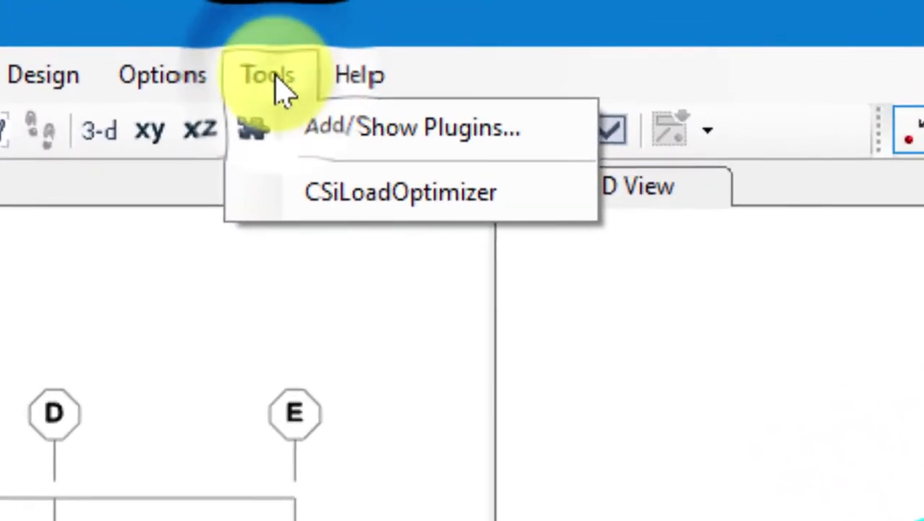
pyautogui.press('Right')
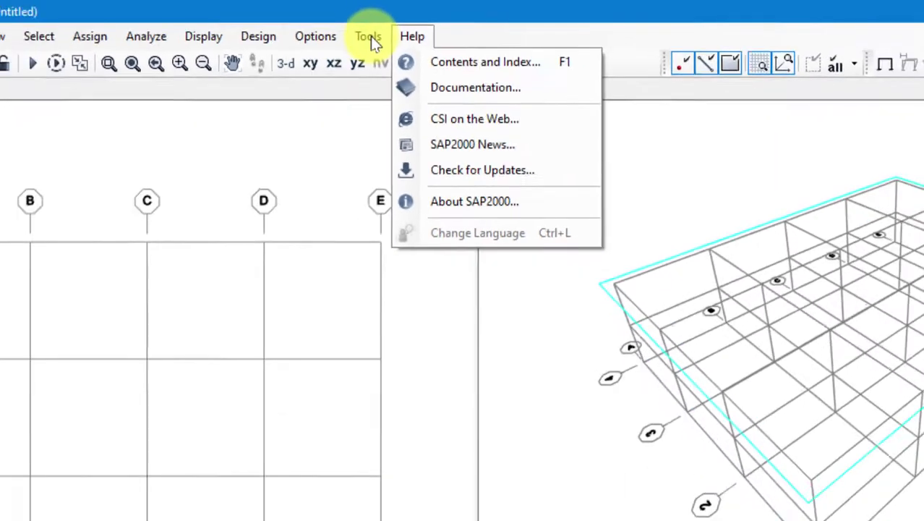
pyautogui.press('Left')
pyautogui.press('Escape')
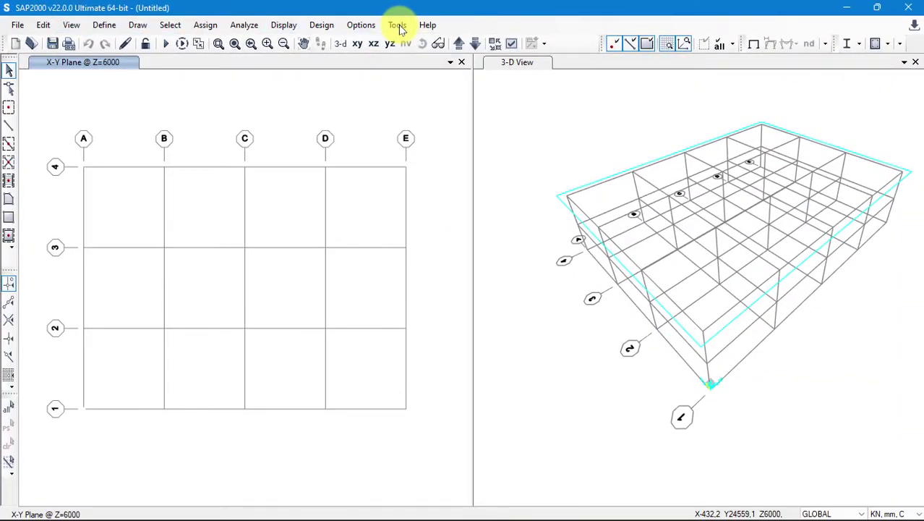
pyautogui.hotkey('alt', 'f')
pyautogui.press('Right')
pyautogui.press('Left')
pyautogui.press('Escape')
pyautogui.hotkey('alt', 't')
pyautogui.press('Escape')
pyautogui.press('Left')
pyautogui.press('Left')
pyautogui.press('Left')
pyautogui.press('Left')
pyautogui.press('Left')
pyautogui.press('Left')
pyautogui.press('Left')
pyautogui.press('Left')
pyautogui.press('Left')
pyautogui.press('Left')
pyautogui.press('Right')
pyautogui.press('Right')
pyautogui.press('Right')
pyautogui.press('Right')
pyautogui.press('Right')
pyautogui.press('Right')
pyautogui.press('Right')
pyautogui.press('Right')
pyautogui.press('Right')
pyautogui.press('Right')
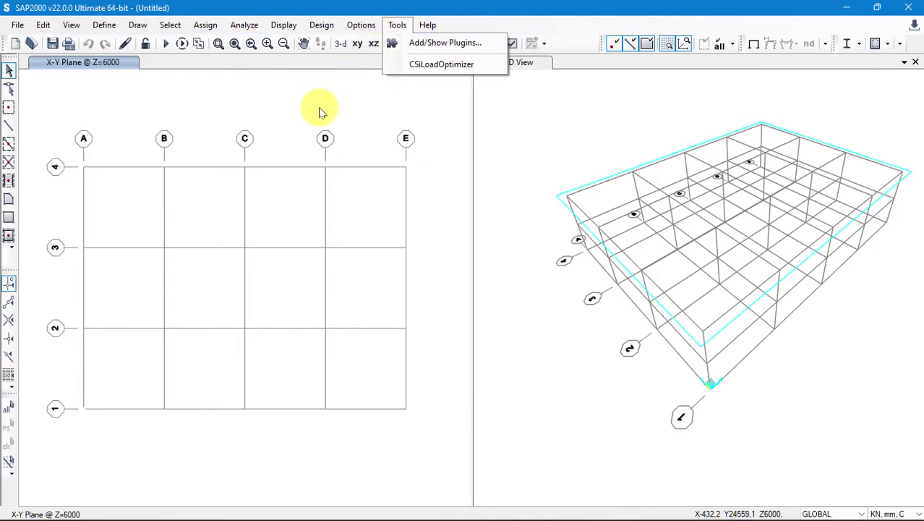
pyautogui.click(322, 112)
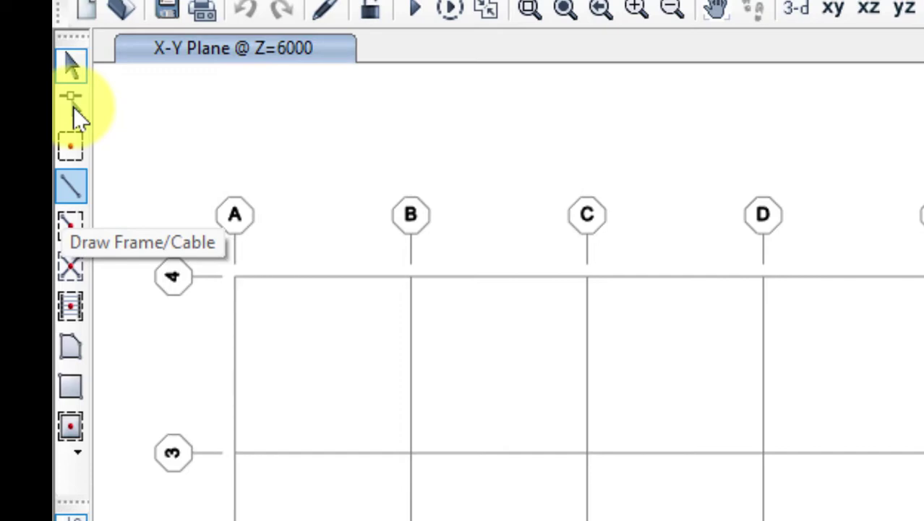
# - Examine the drawing commands for joints, frames, braces, secondary beams, areas and links, and finish in select mode
pyautogui.click(351, 30)
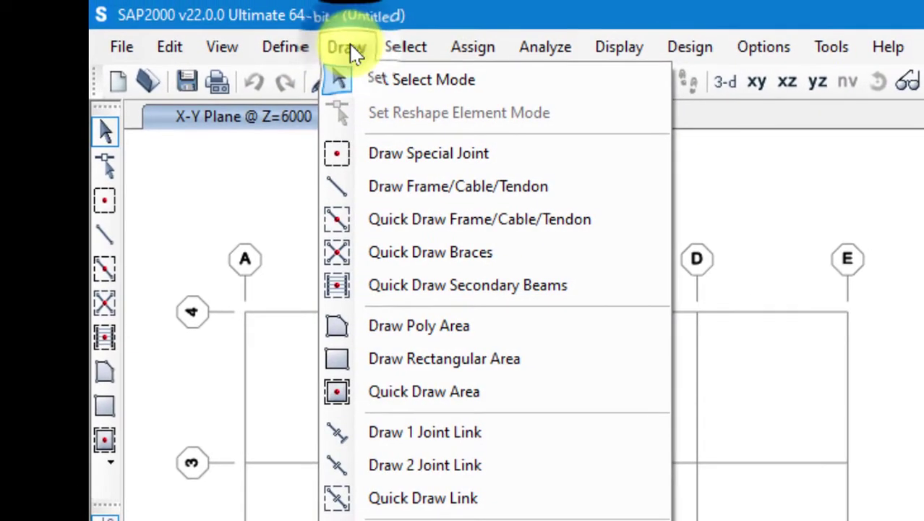
pyautogui.press('Down')
pyautogui.press('Down')
pyautogui.press('Down')
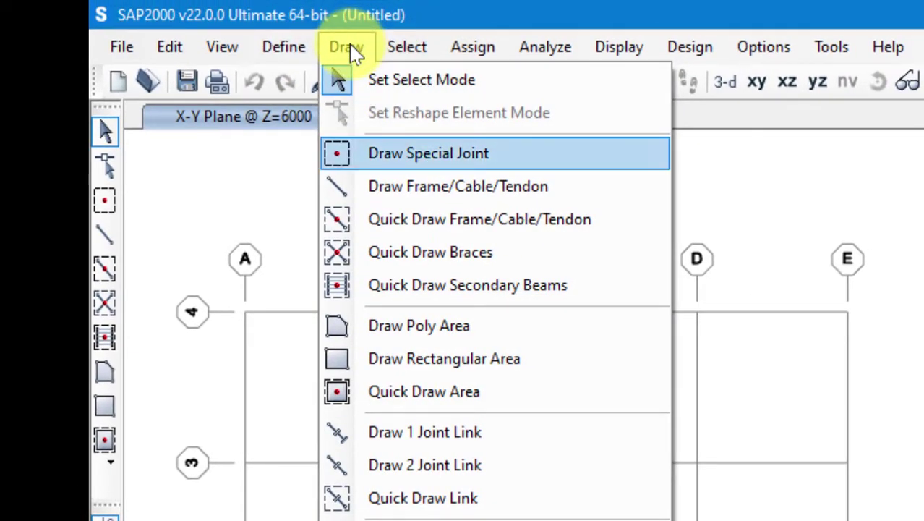
pyautogui.press('Down')
pyautogui.press('Down')
pyautogui.press('Down')
pyautogui.press('Down')
pyautogui.press('Down')
pyautogui.press('Down')
pyautogui.press('Up')
pyautogui.press('Up')
pyautogui.press('Up')
pyautogui.press('Up')
pyautogui.press('Up')
pyautogui.press('Up')
pyautogui.press('Up')
pyautogui.press('Down')
pyautogui.press('Down')
pyautogui.press('Down')
pyautogui.press('Down')
pyautogui.press('Up')
pyautogui.press('Up')
pyautogui.press('Down')
pyautogui.press('Down')
pyautogui.press('Down')
pyautogui.press('Down')
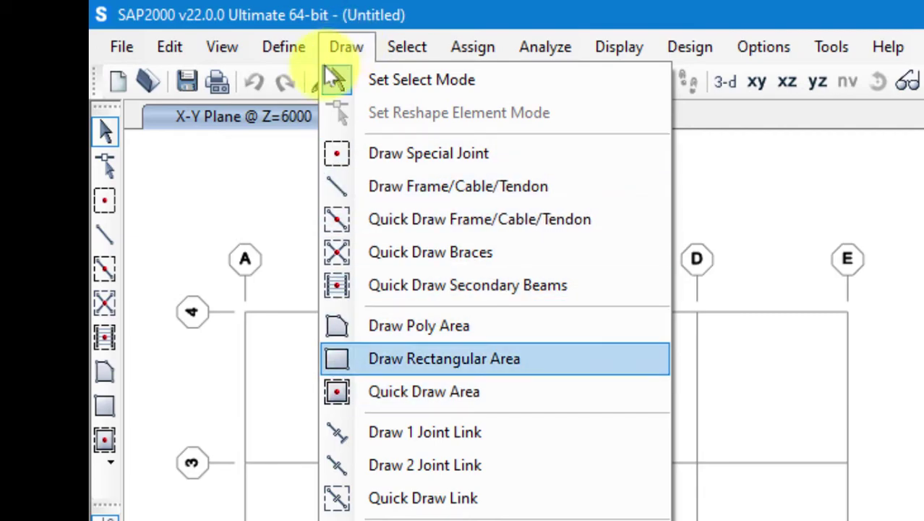
pyautogui.press('Up')
pyautogui.press('Up')
pyautogui.press('Up')
pyautogui.press('Up')
pyautogui.press('Up')
pyautogui.press('Up')
pyautogui.press('Return')
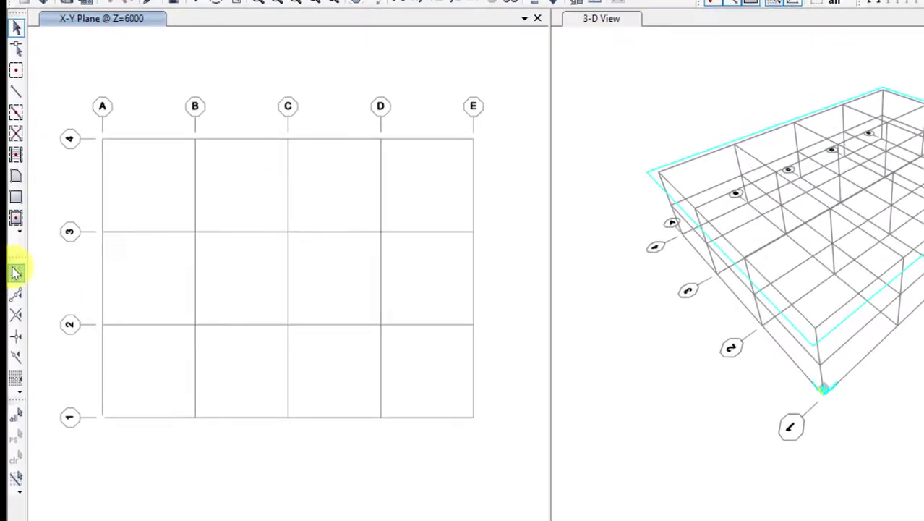
# - Examine the snap options available for display, from Points and Grid Intersections to Fine Grid
pyautogui.click(16, 272)
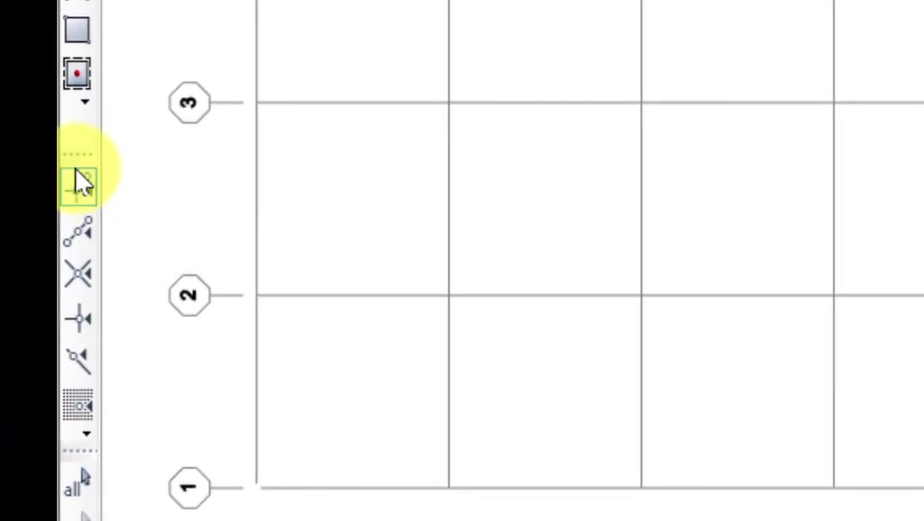
pyautogui.click(86, 444)
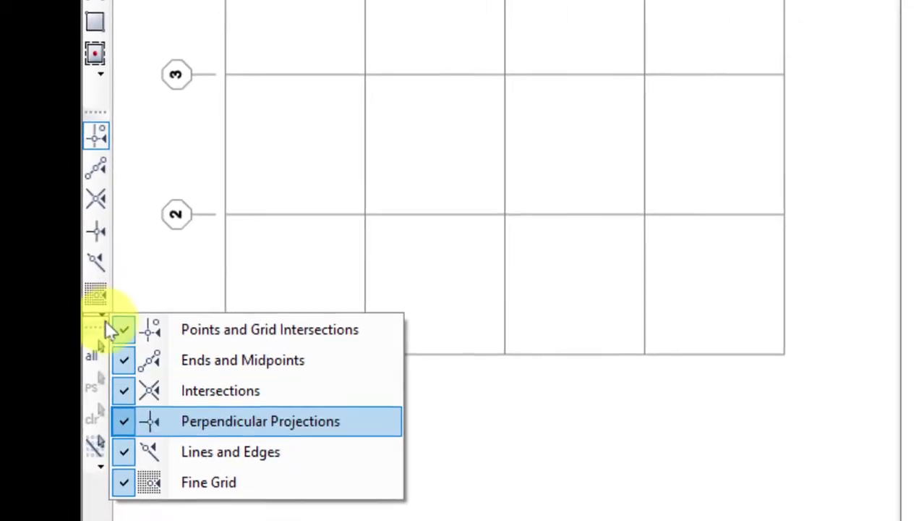
pyautogui.press('Down')
pyautogui.press('Down')
pyautogui.press('Down')
pyautogui.press('Down')
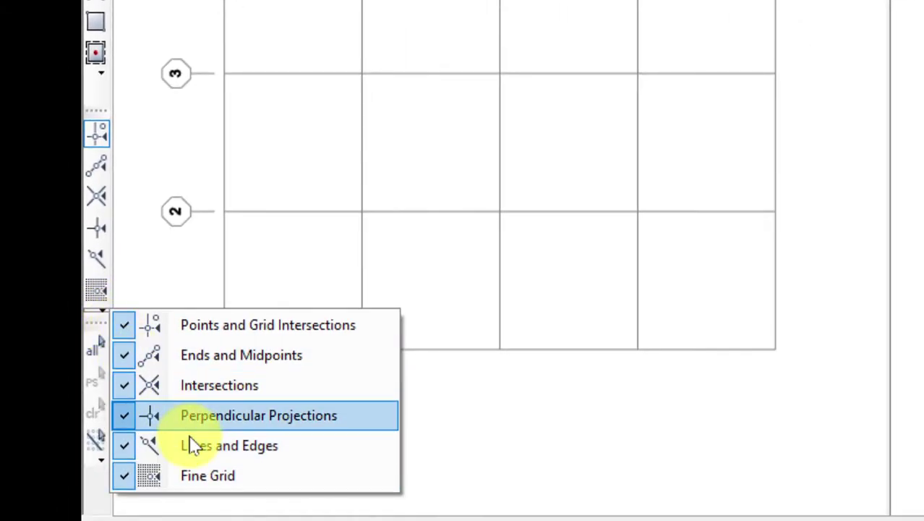
# - Hide the Points and Grid Intersections snap shortcut and show it again
pyautogui.click(190, 334)
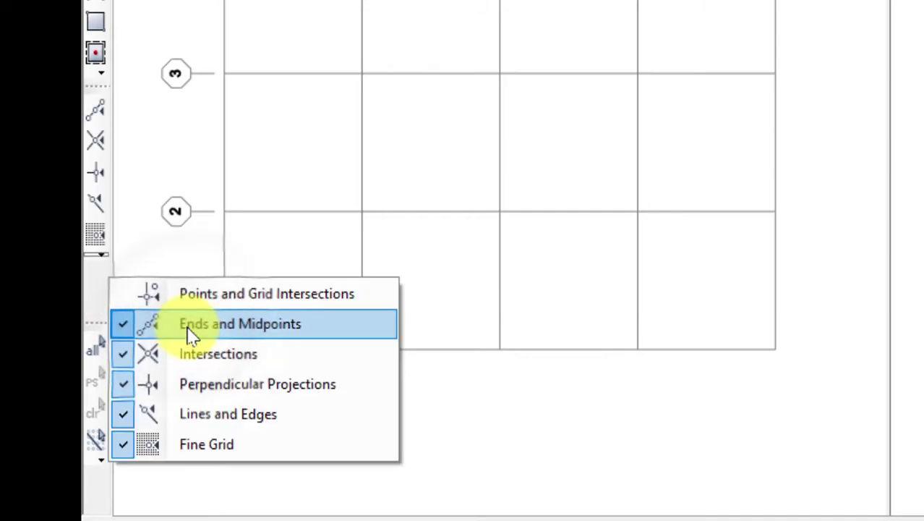
pyautogui.press('Up')
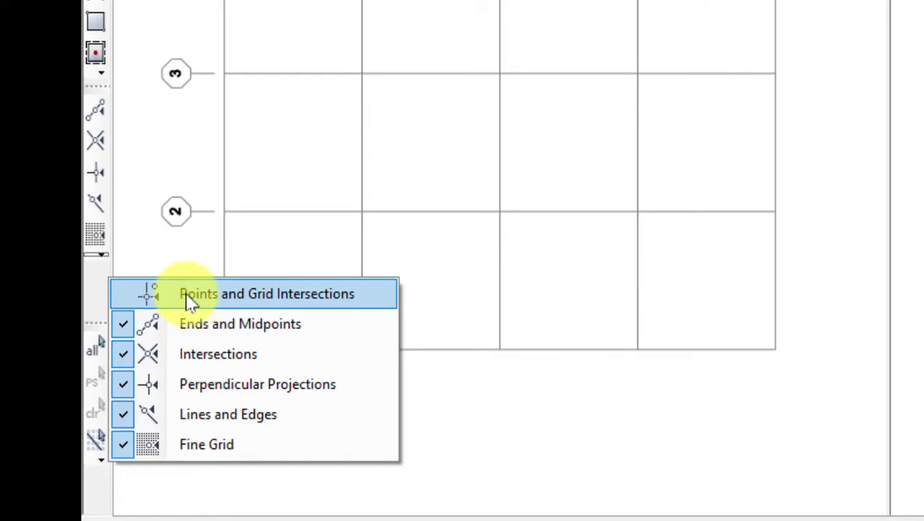
pyautogui.click(190, 296)
pyautogui.press('Escape')
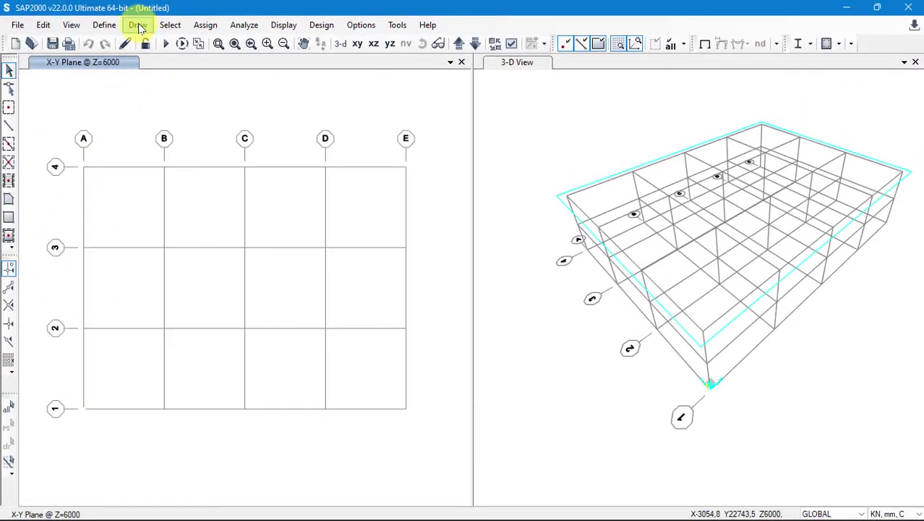
# - Examine the Snap to options listed among the drawing commands
pyautogui.click(137, 25)
pyautogui.moveTo(205, 396)
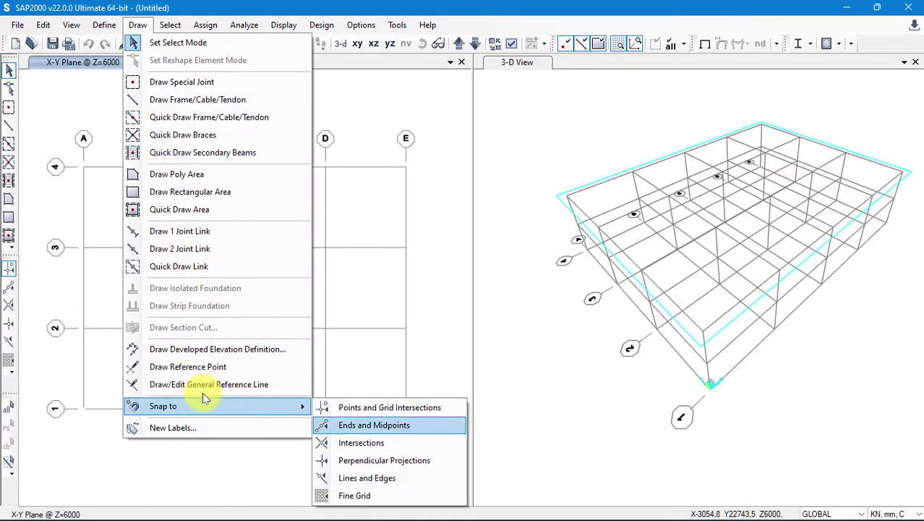
pyautogui.click(46, 366)
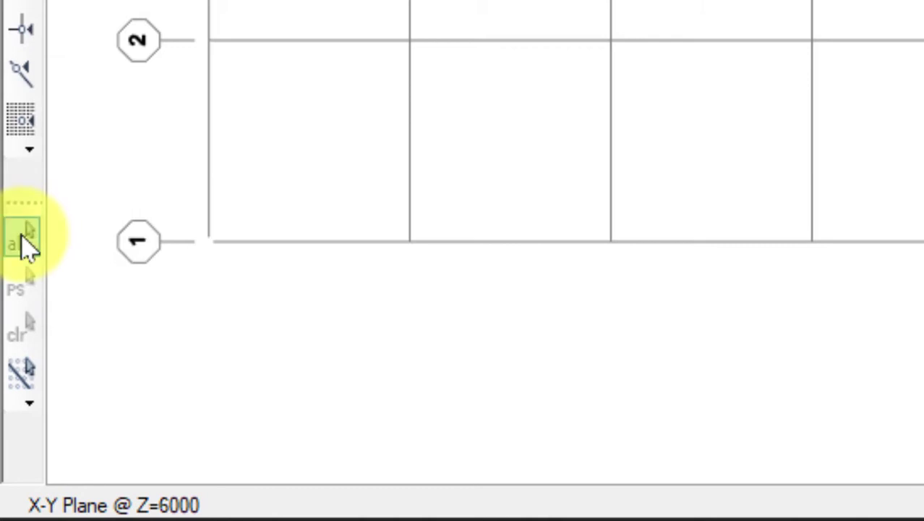
# - Examine the shortcut selection commands and compare them with the full set of select commands
pyautogui.click(29, 401)
pyautogui.press('Down')
pyautogui.press('Down')
pyautogui.press('Down')
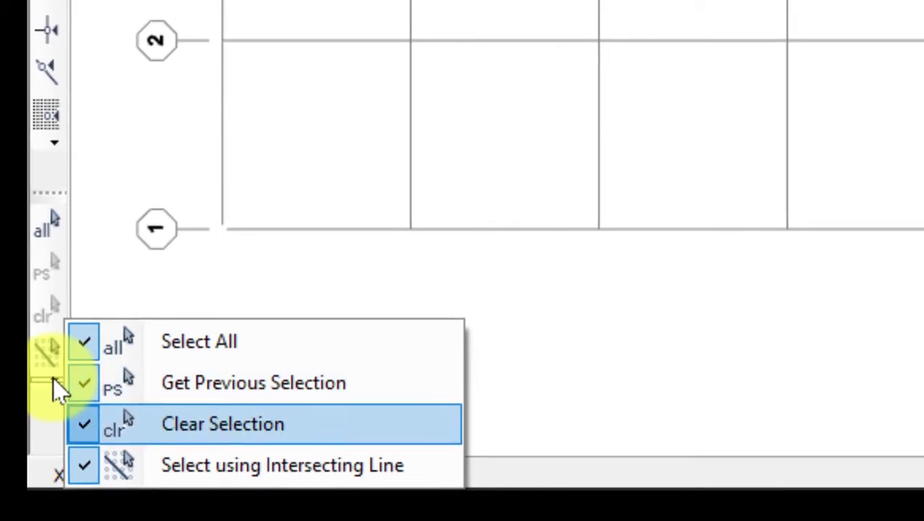
pyautogui.click(171, 24)
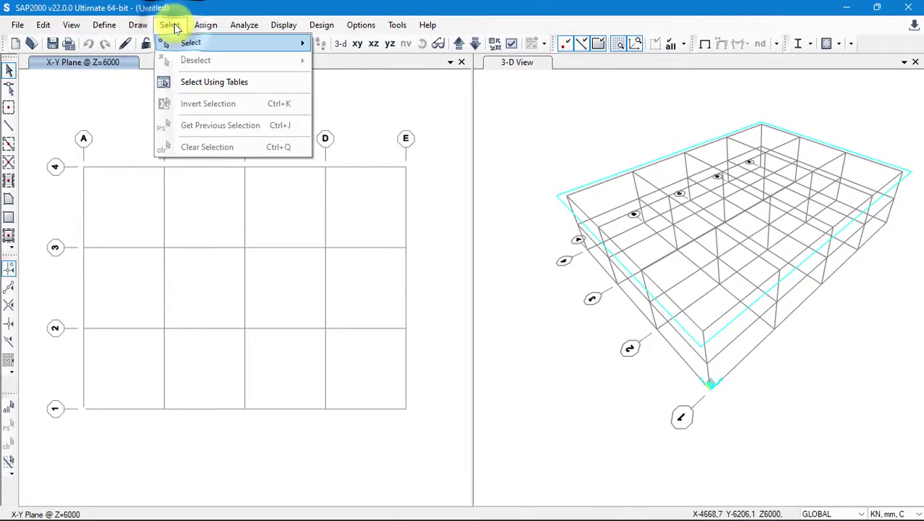
pyautogui.click(129, 117)
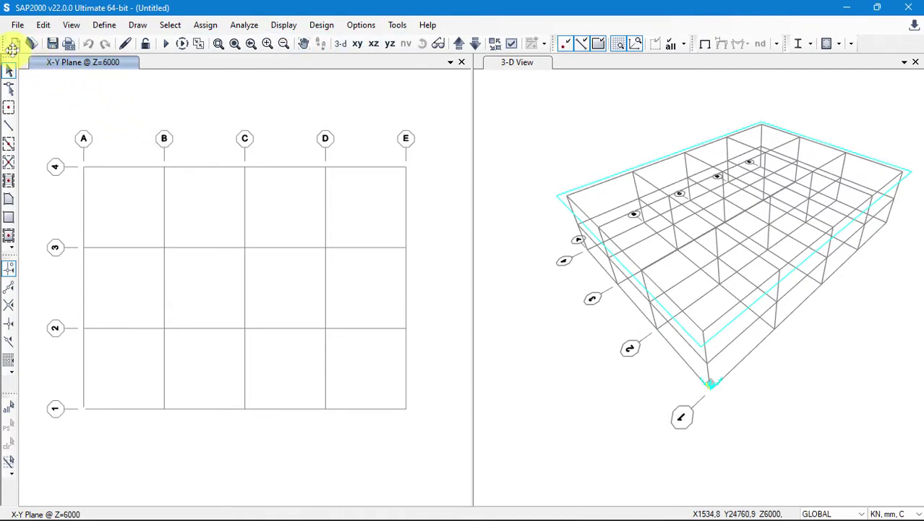
pyautogui.moveTo(6, 43)
pyautogui.mouseDown()
pyautogui.moveTo(150, 147)
pyautogui.moveTo(165, 136)
pyautogui.moveTo(152, 136)
pyautogui.moveTo(166, 143)
pyautogui.moveTo(167, 134)
pyautogui.moveTo(136, 136)
pyautogui.moveTo(24, 62)
pyautogui.moveTo(6, 61)
pyautogui.moveTo(16, 41)
pyautogui.moveTo(4, 44)
pyautogui.mouseUp()
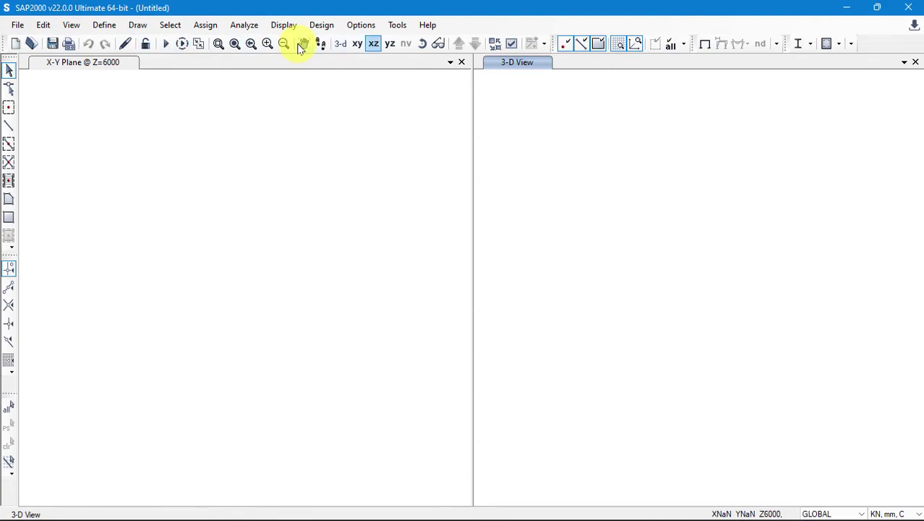
# - Examine the visibility shortcuts for joints, frames, shells, grids, axes, selection only and all objects
pyautogui.click(686, 44)
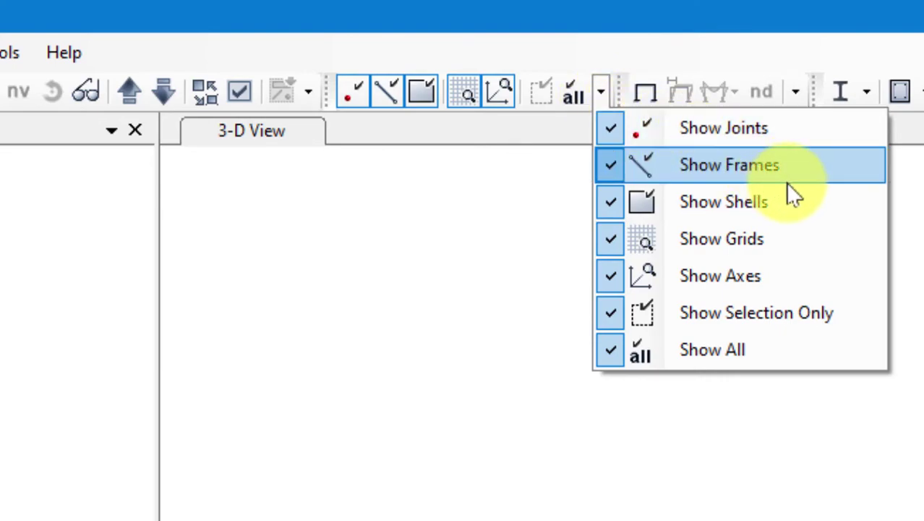
pyautogui.press('Down')
pyautogui.press('Down')
pyautogui.press('Down')
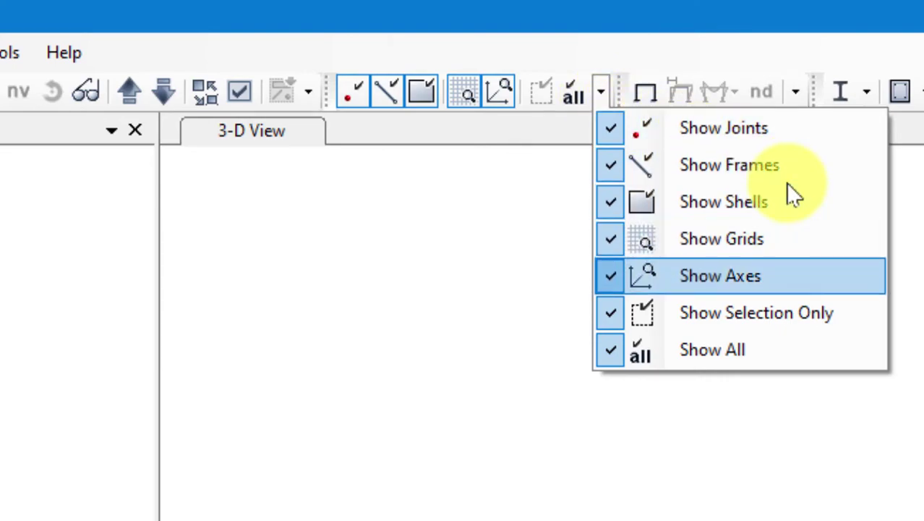
pyautogui.click(462, 225)
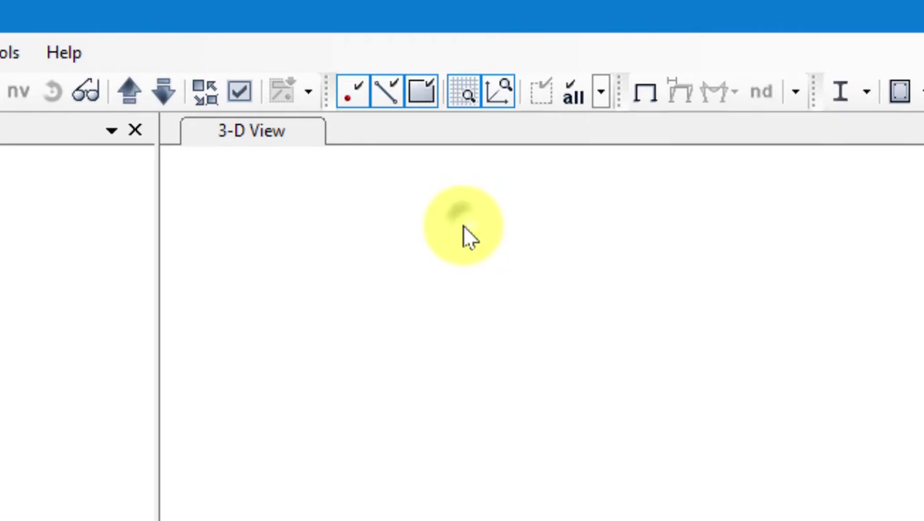
# - Examine the shortcuts for displaying shapes, forces and stresses, assigned loads, tables, response spectrum curves and plot functions
pyautogui.click(798, 101)
pyautogui.press('Down')
pyautogui.press('Down')
pyautogui.press('Down')
pyautogui.press('Down')
pyautogui.press('Down')
pyautogui.press('Down')
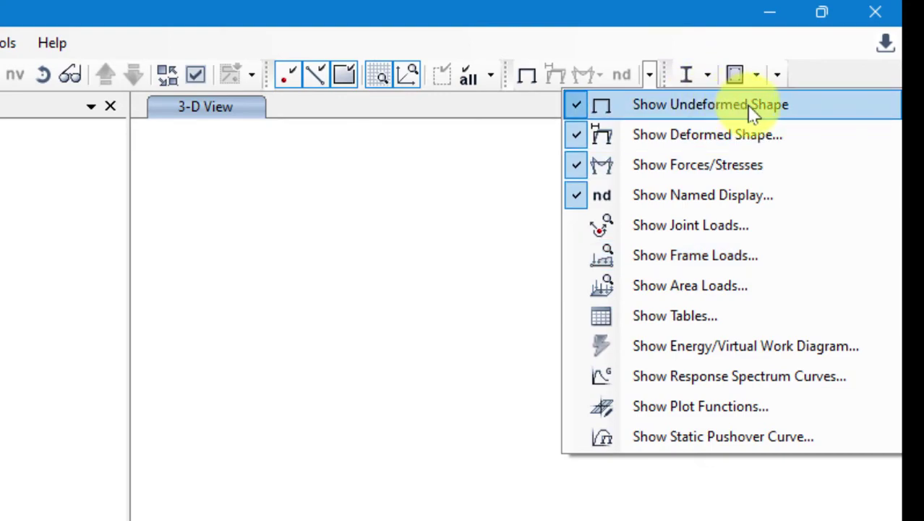
pyautogui.press('Down')
pyautogui.press('Down')
pyautogui.press('Down')
pyautogui.press('Down')
pyautogui.press('Down')
pyautogui.press('Down')
pyautogui.press('Up')
pyautogui.press('Down')
pyautogui.press('Up')
pyautogui.press('Up')
pyautogui.press('Up')
pyautogui.press('Down')
pyautogui.press('Down')
pyautogui.press('Down')
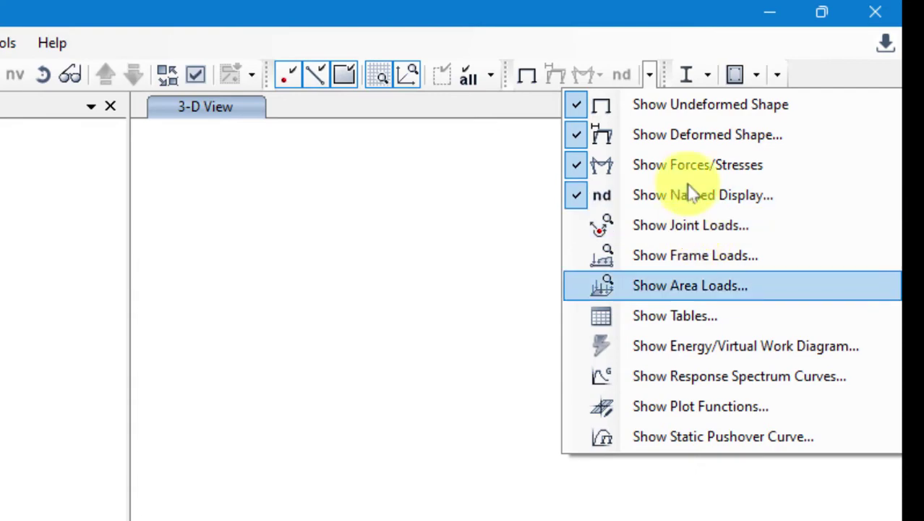
pyautogui.press('Up')
pyautogui.press('Up')
pyautogui.press('Up')
pyautogui.press('Up')
pyautogui.press('Up')
pyautogui.press('Down')
pyautogui.click(648, 166)
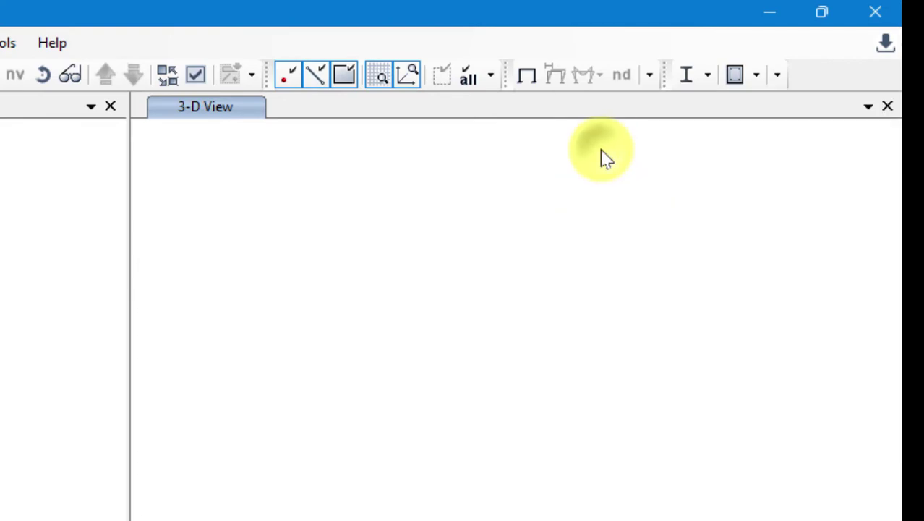
# - Examine the shortcuts for starting the steel, concrete, aluminum and cold-formed steel design checks
pyautogui.click(777, 78)
pyautogui.click(778, 81)
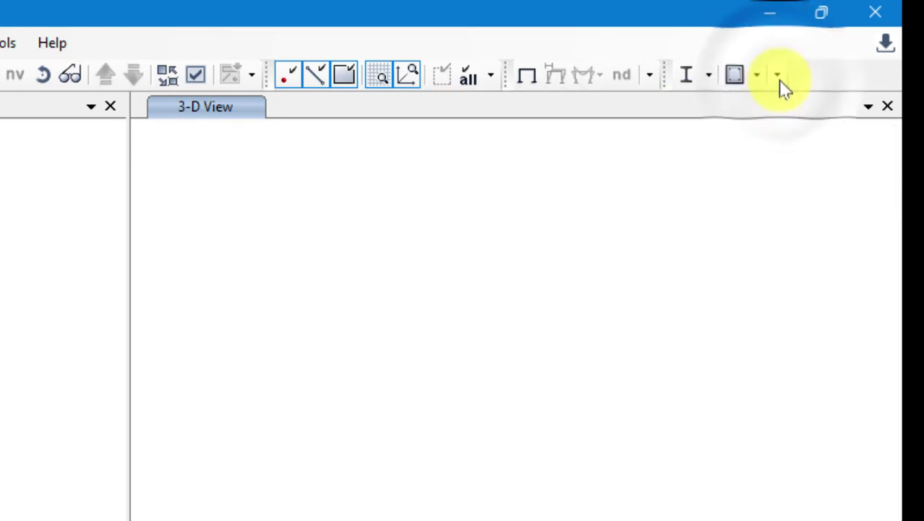
pyautogui.click(778, 76)
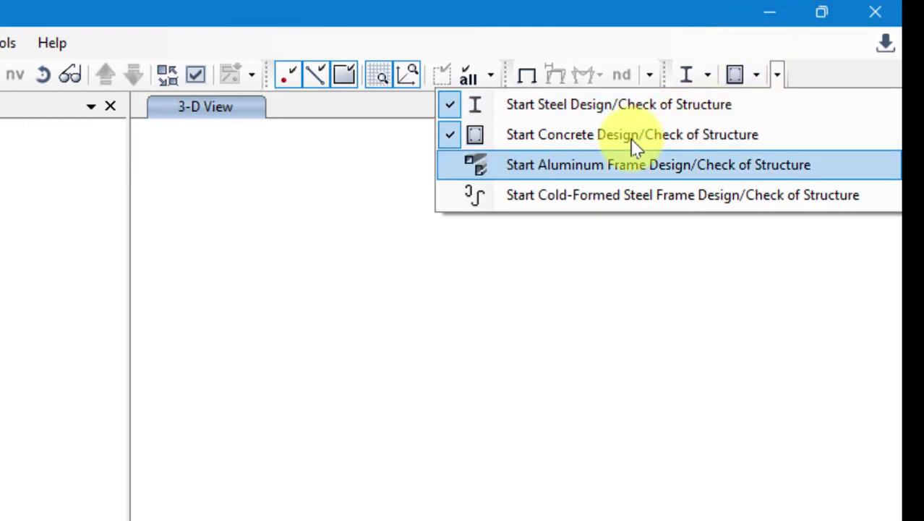
pyautogui.click(691, 231)
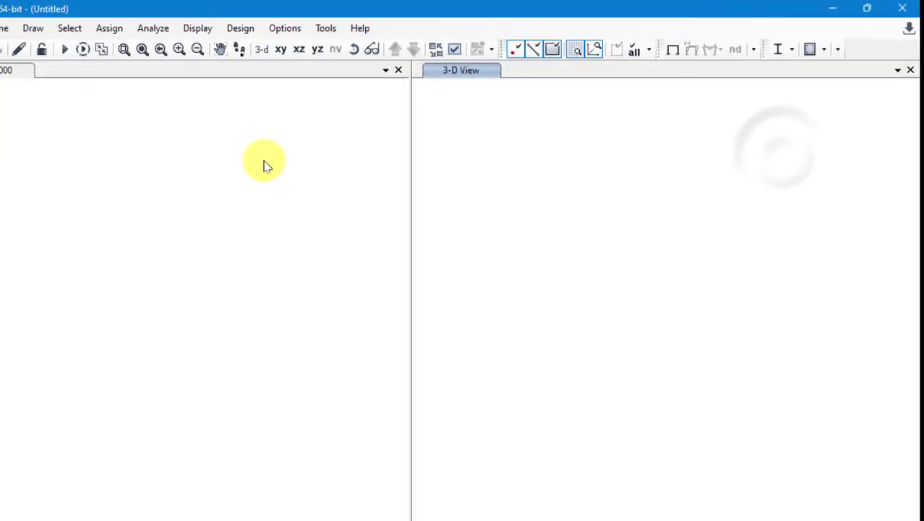